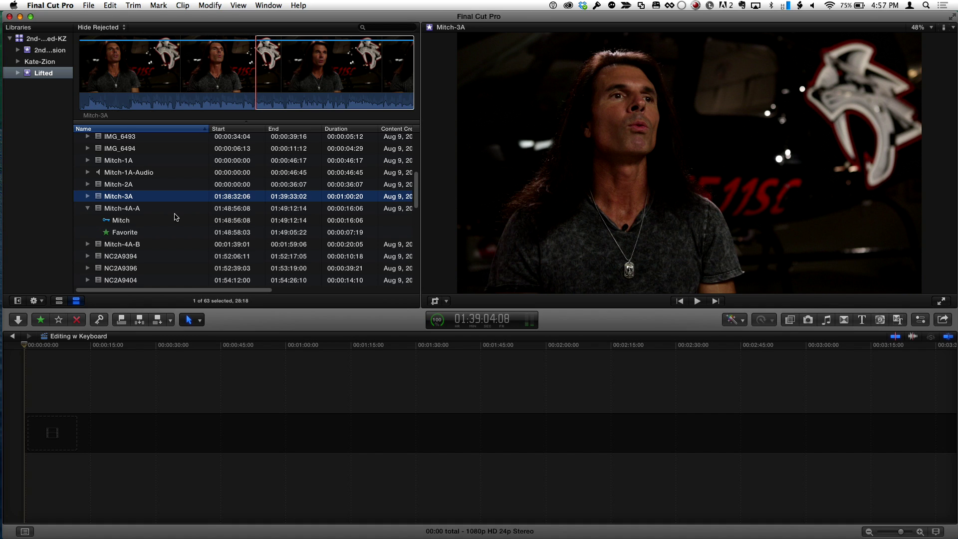
# Step through the Lifted clips between Mitch-3A, Mitch-2A and Mitch-1A-Audio.
pyautogui.press('Up')
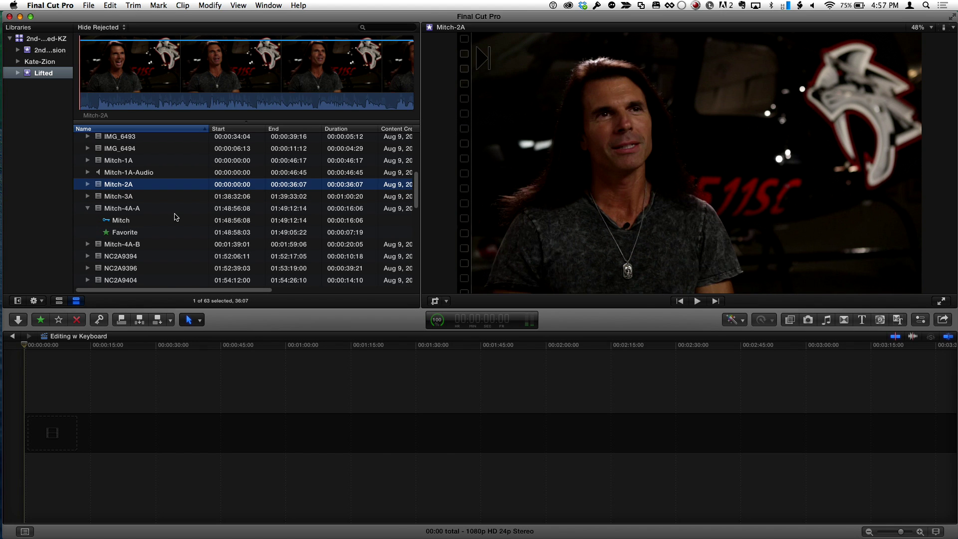
pyautogui.press('Up')
pyautogui.press('Down')
pyautogui.press('Down')
pyautogui.press('Up')
pyautogui.press('Up')
pyautogui.press('Down')
pyautogui.press('Down')
pyautogui.press('Down')
pyautogui.press('Up')
pyautogui.press('Up')
pyautogui.press('Up')
pyautogui.press('Down')
pyautogui.press('Up')
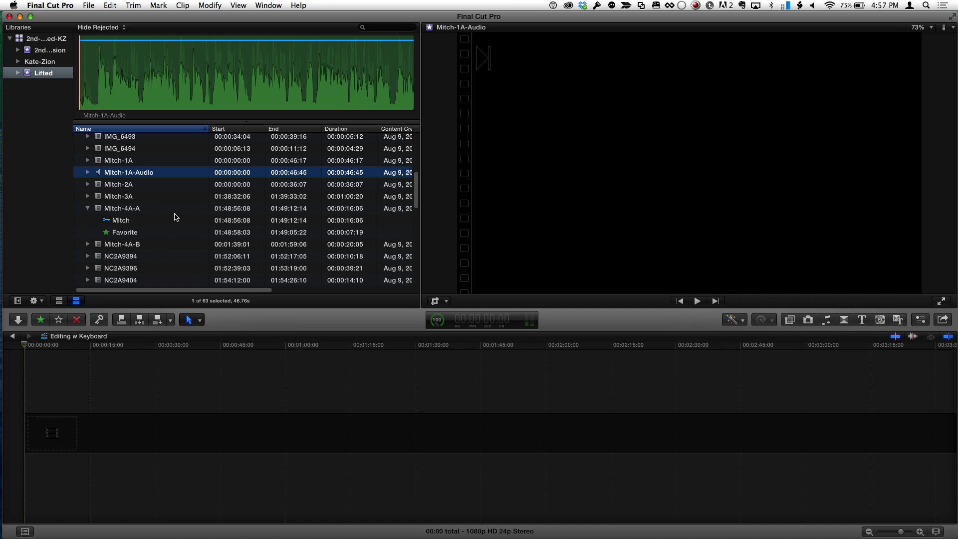
pyautogui.press('Up')
pyautogui.press('Down')
pyautogui.press('Down')
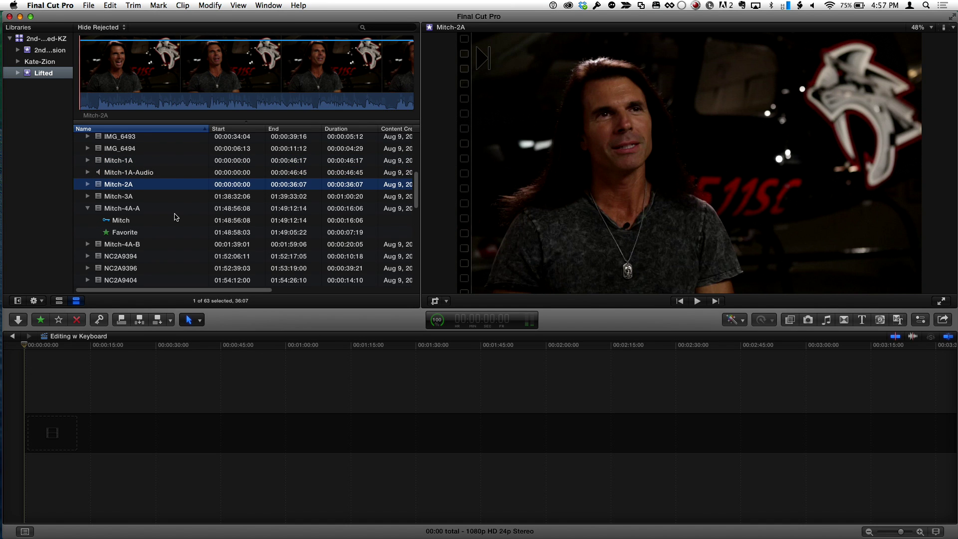
# Play the Mitch-2A clip in the viewer, then move the library selection to Kate-Zion.
pyautogui.press('super+2')
pyautogui.press('space')
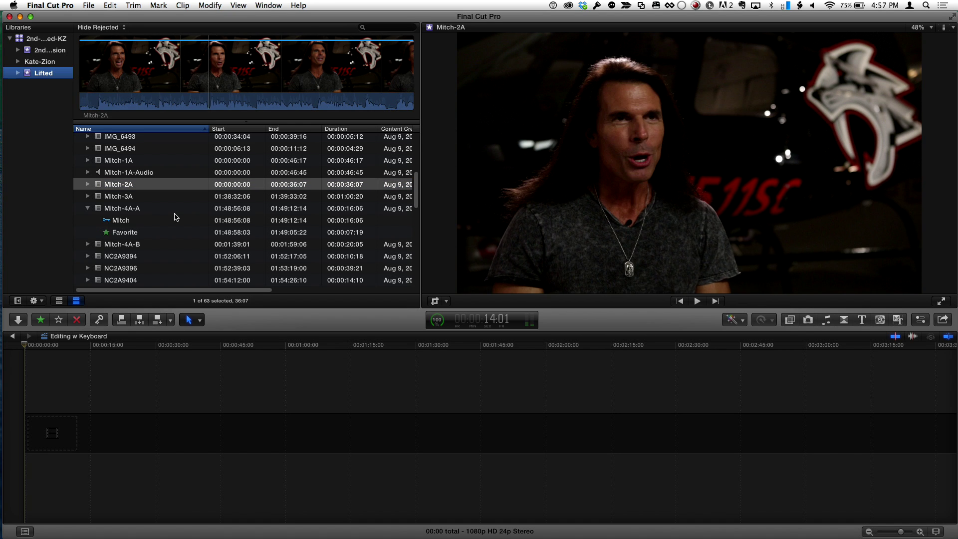
pyautogui.press('Up')
pyautogui.press('Up')
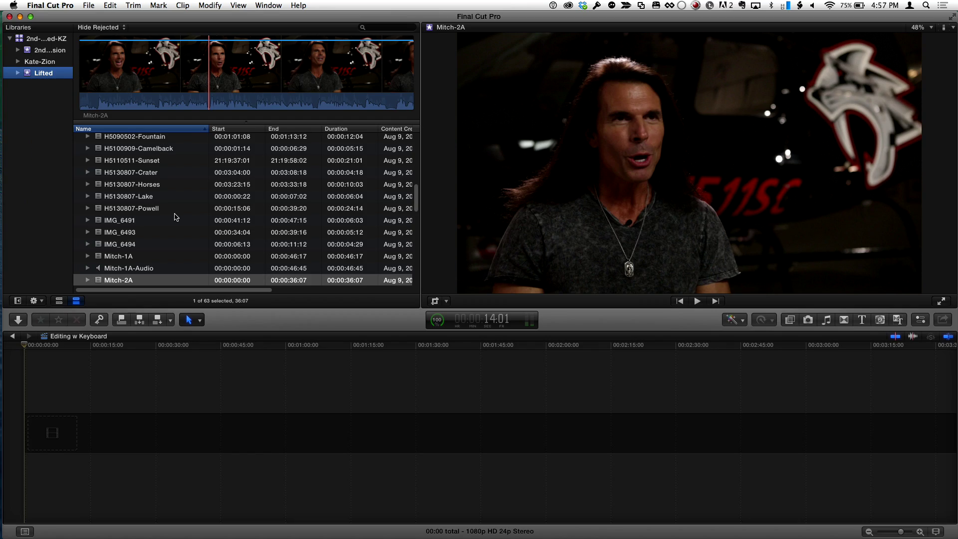
# Expand and collapse the Lifted library, ending with its Aerials event open.
pyautogui.press('Right')
pyautogui.press('Down')
pyautogui.press('Down')
pyautogui.press('Down')
pyautogui.press('Down')
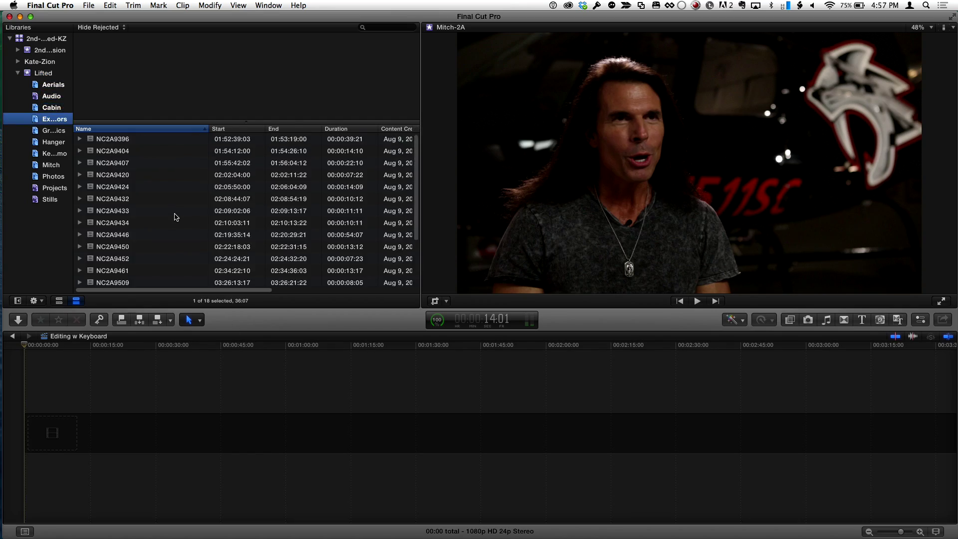
pyautogui.press('Down')
pyautogui.press('Down')
pyautogui.press('Up')
pyautogui.press('Up')
pyautogui.press('Up')
pyautogui.press('Up')
pyautogui.press('Up')
pyautogui.press('Up')
pyautogui.press('Left')
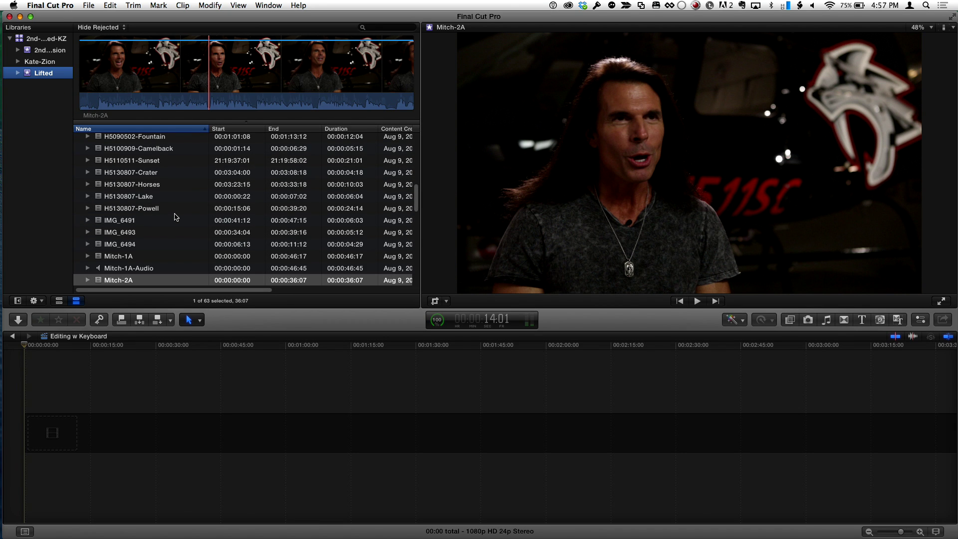
pyautogui.press('Right')
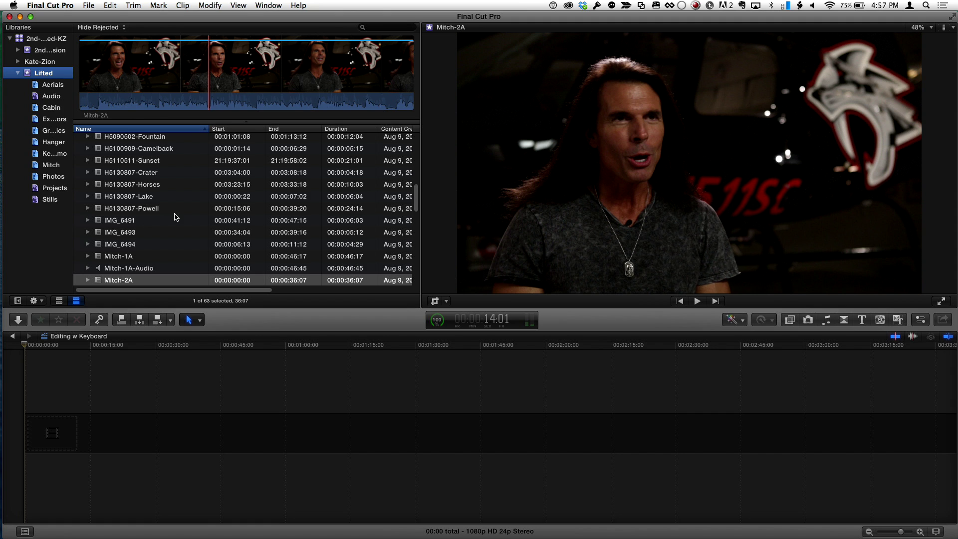
pyautogui.press('Left')
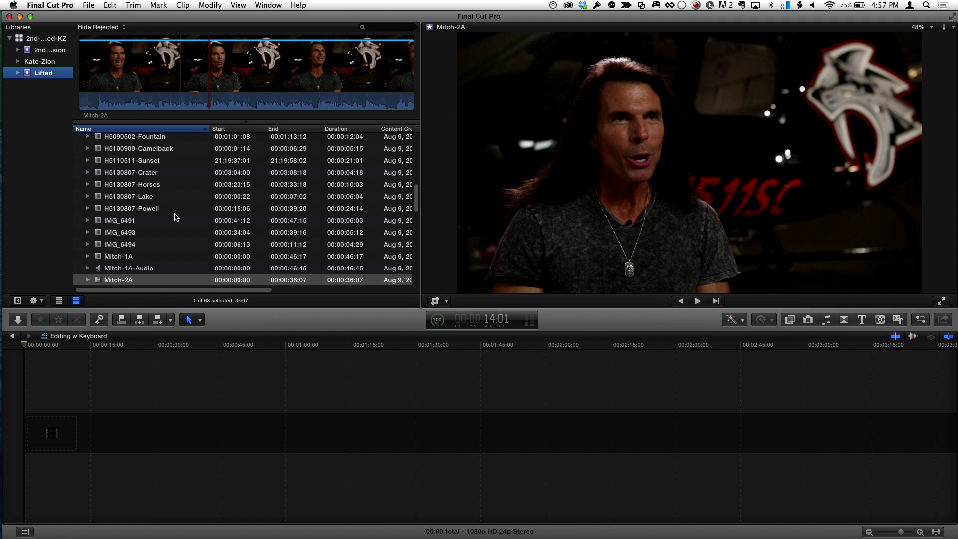
pyautogui.press('Right')
pyautogui.press('Down')
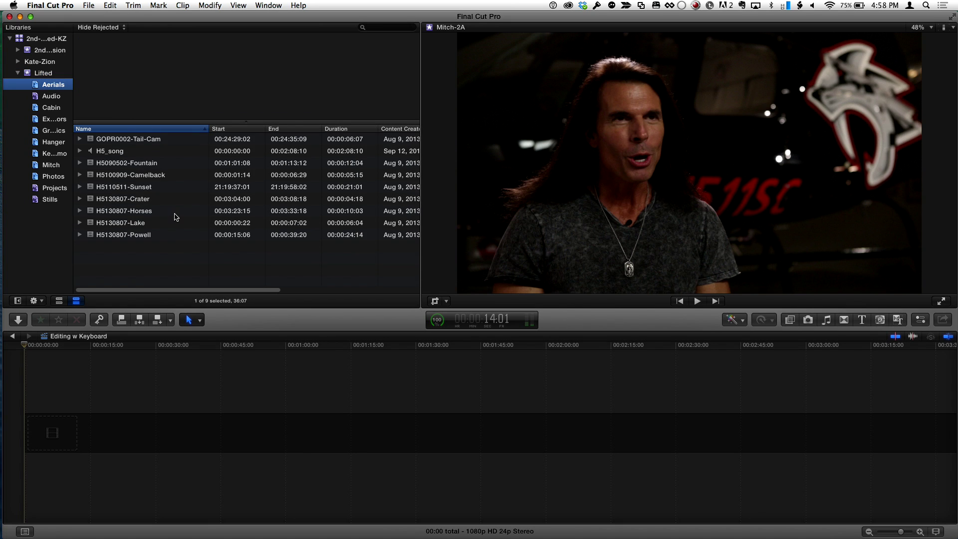
# Check the Cabin event, then the Audio event's clips and their waveforms.
pyautogui.press('Down')
pyautogui.press('Down')
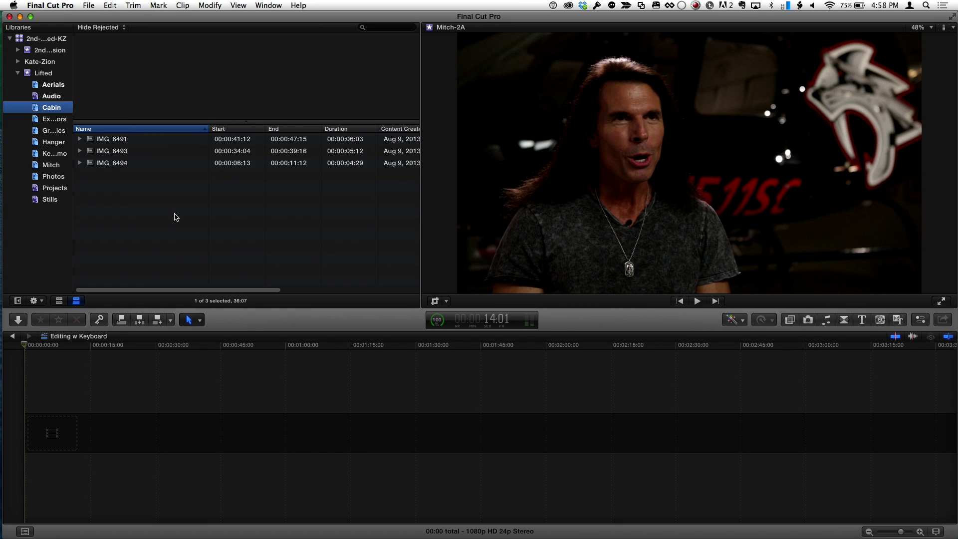
pyautogui.press('Up')
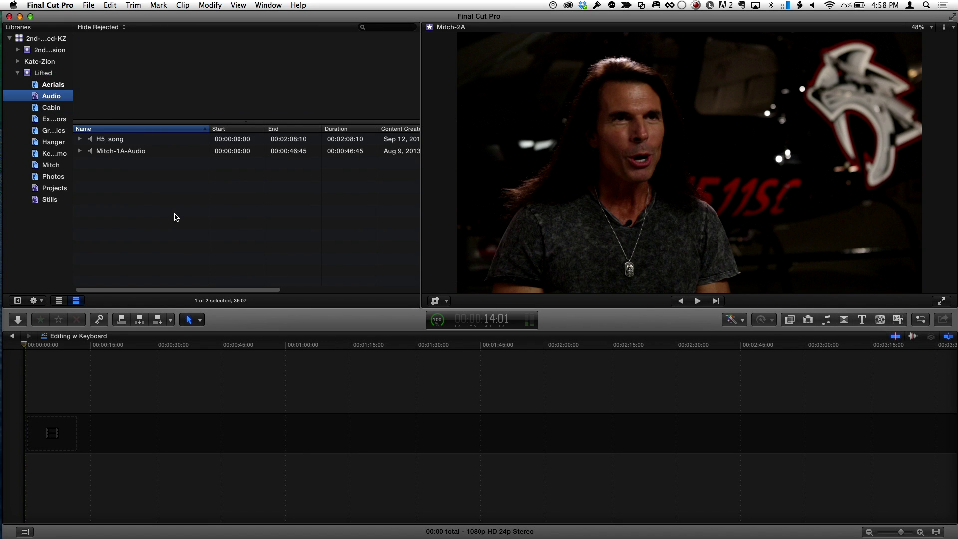
pyautogui.press('super+1')
pyautogui.press('Down')
pyautogui.press('Down')
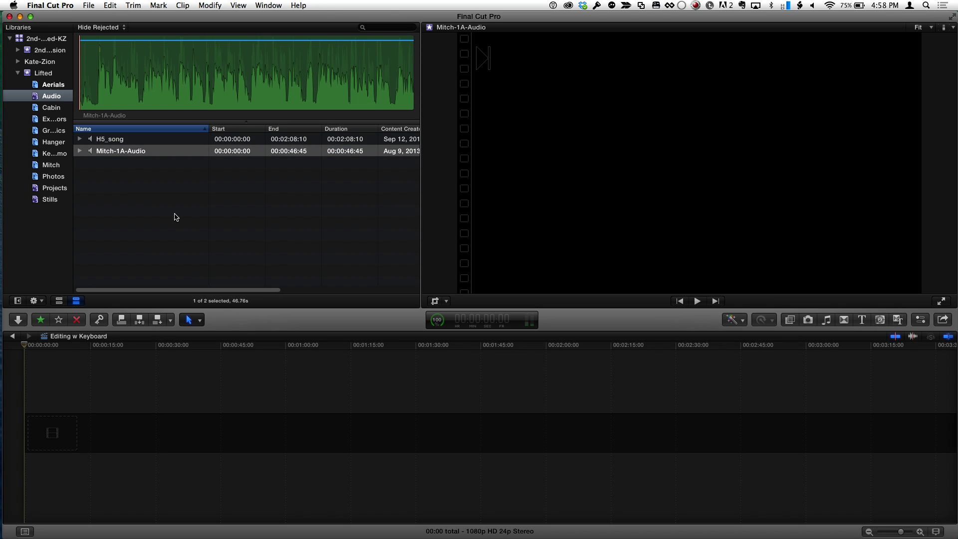
pyautogui.press('super+1')
# Open the NC2A event, play its clips and step down to NC2A9432.
pyautogui.press('Down')
pyautogui.press('Down')
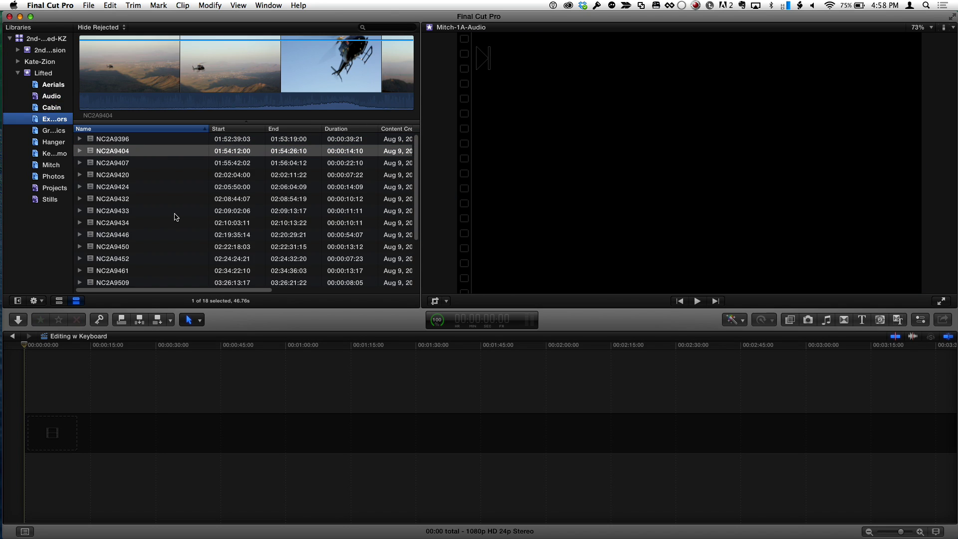
pyautogui.press('super+1')
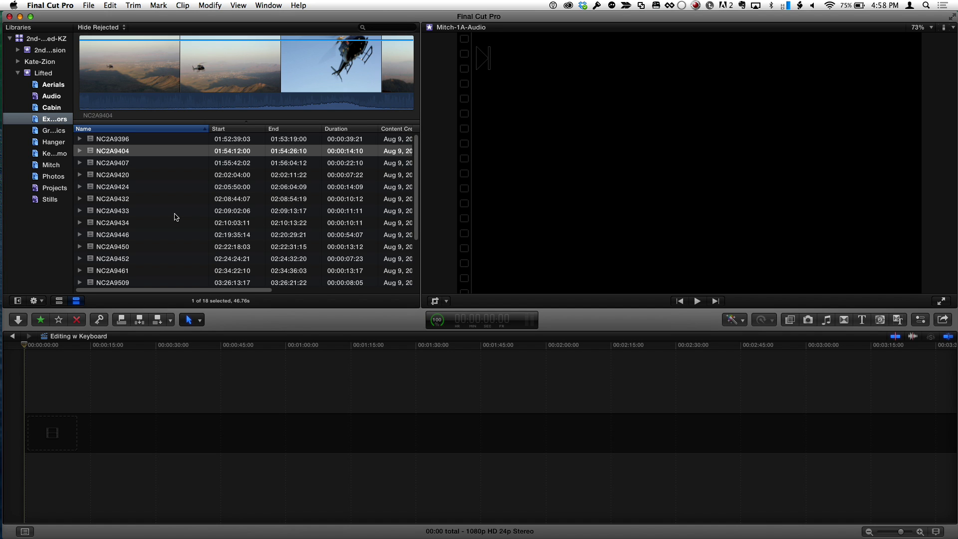
pyautogui.press('space')
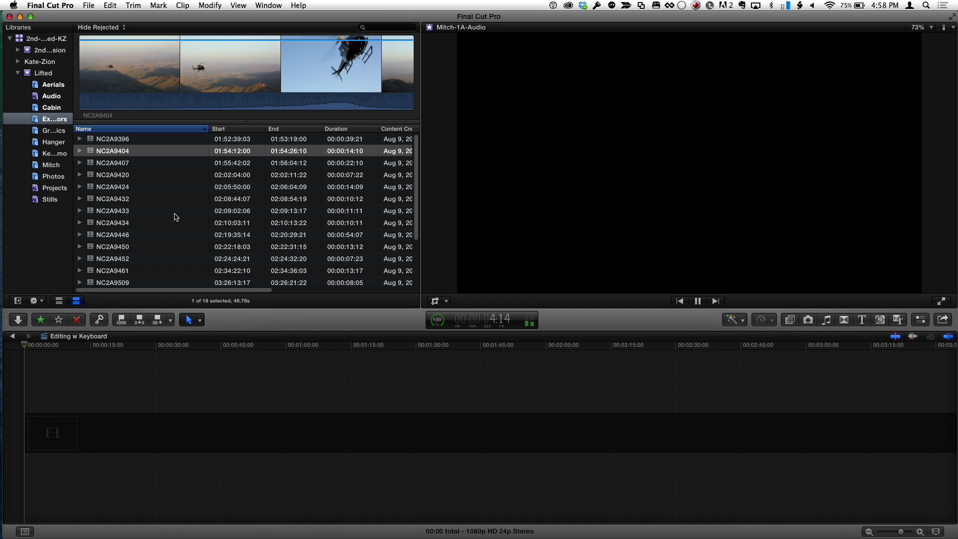
pyautogui.press('Down')
pyautogui.press('Down')
pyautogui.press('Down')
pyautogui.press('Down')
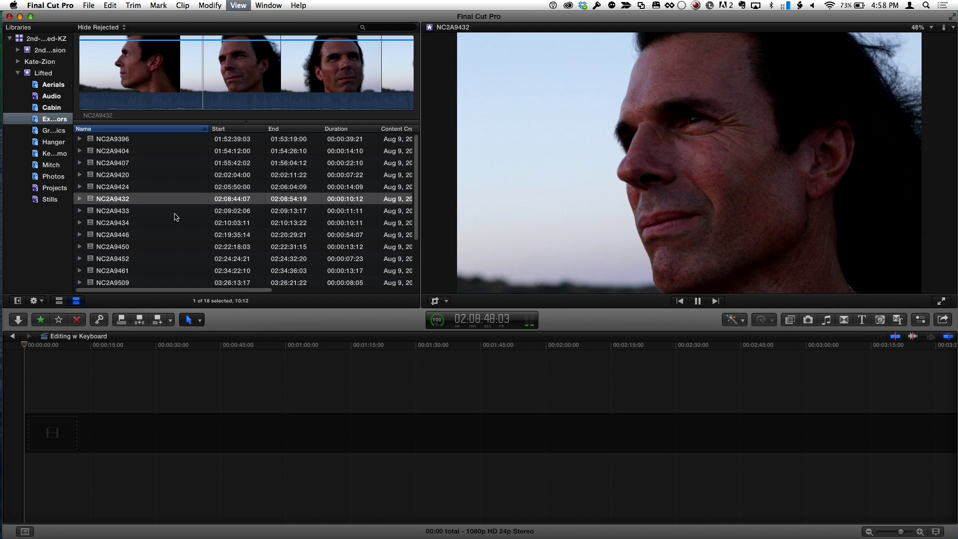
# Stop NC2A9432 playback and step through the sidebar events to Aerials and Cabin.
pyautogui.press('space')
pyautogui.press('super+1')
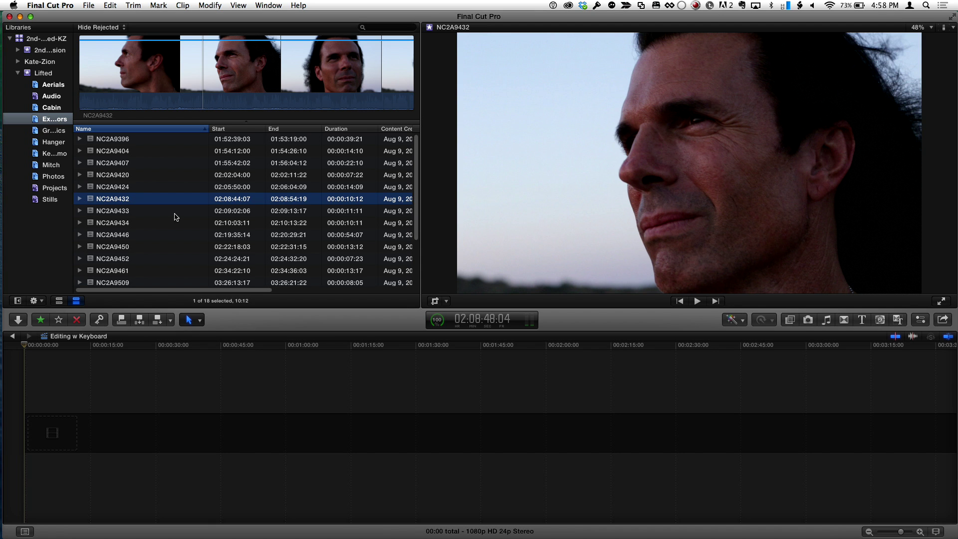
pyautogui.press('super+2')
pyautogui.press('super+1')
pyautogui.press('Down')
pyautogui.press('Down')
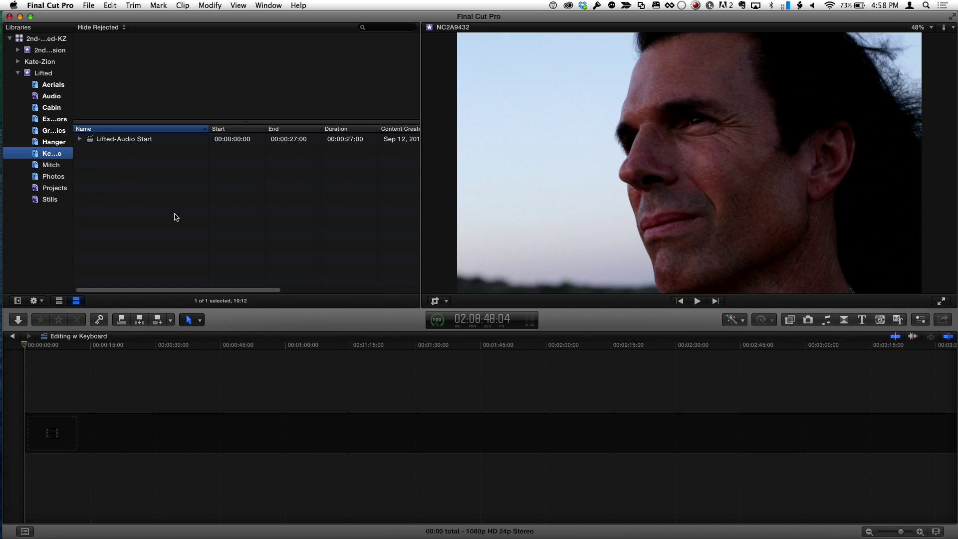
pyautogui.press('Up')
pyautogui.press('Up')
pyautogui.press('Up')
pyautogui.press('Up')
pyautogui.press('Up')
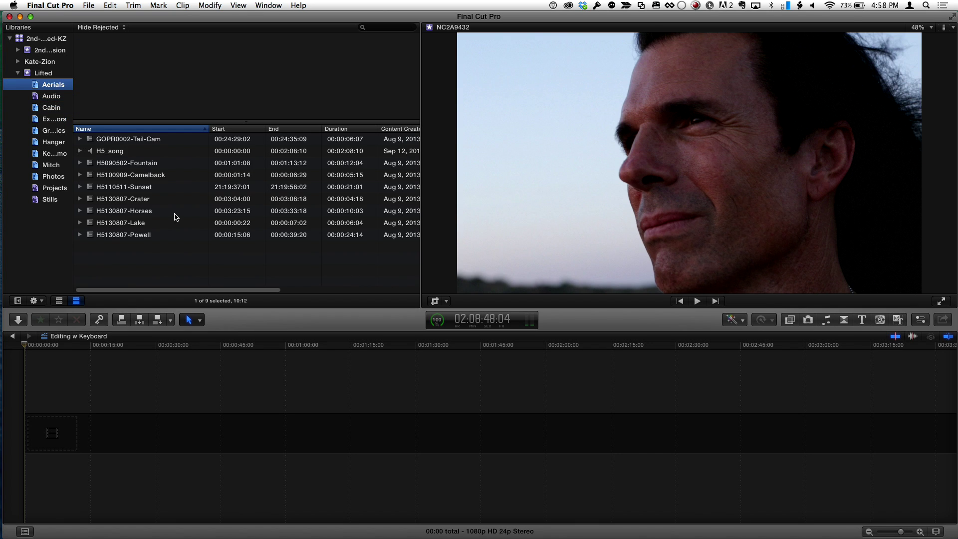
pyautogui.press('Down')
pyautogui.press('Down')
pyautogui.press('Down')
pyautogui.press('Down')
pyautogui.press('Up')
pyautogui.press('Up')
pyautogui.press('Up')
pyautogui.press('Up')
# Search the clips for 'crater', clear the search, and return to the whole Lifted library.
pyautogui.press('super+f')
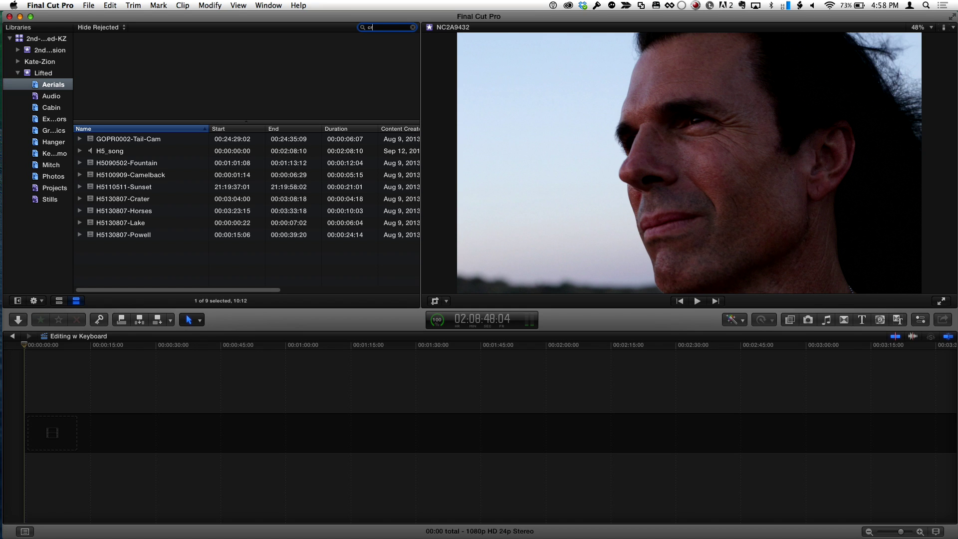
pyautogui.write('crater')
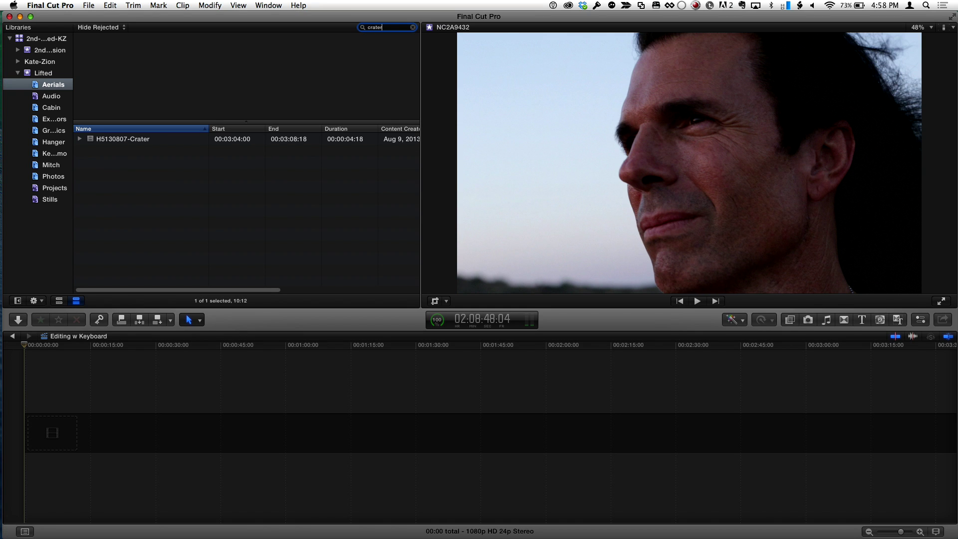
pyautogui.press('BackSpace')
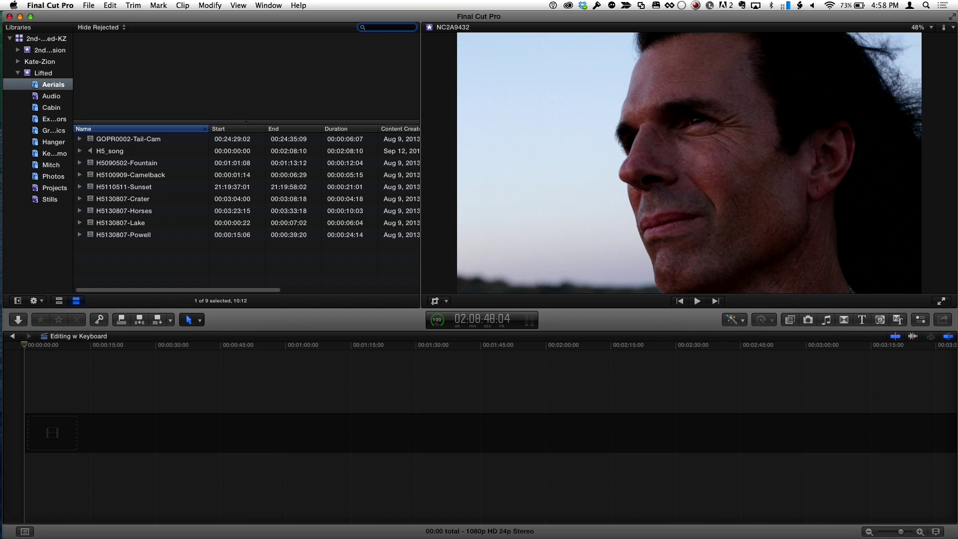
pyautogui.press('Tab')
pyautogui.press('Down')
# Select the Lifted library and step through its clip list to NC2A9424.
pyautogui.press('Up')
pyautogui.press('Up')
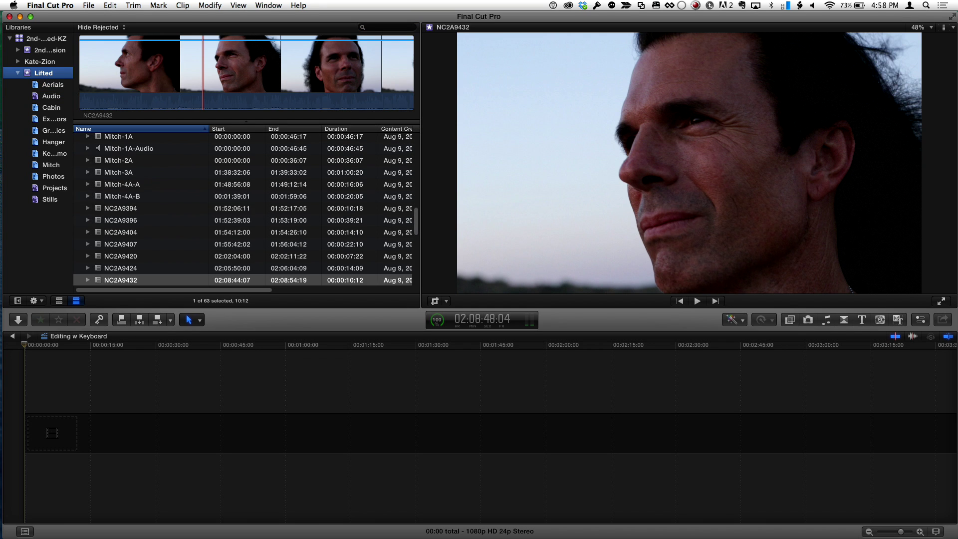
pyautogui.press('Tab')
pyautogui.press('Down')
pyautogui.press('Up')
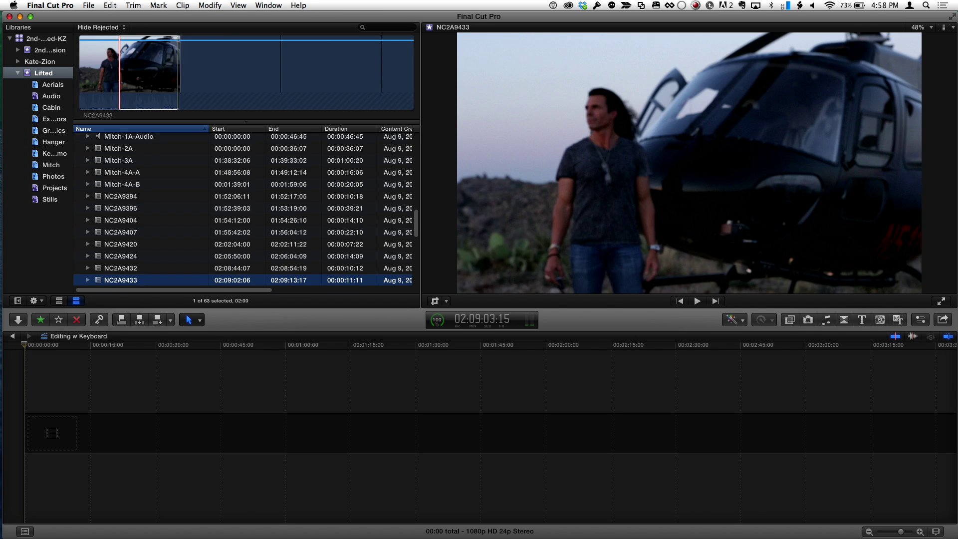
pyautogui.press('Up')
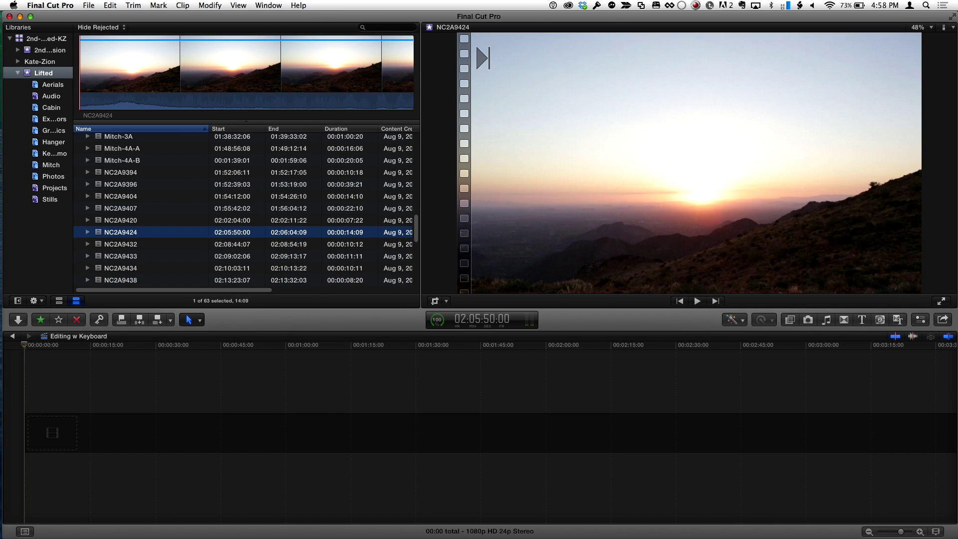
pyautogui.press('Up')
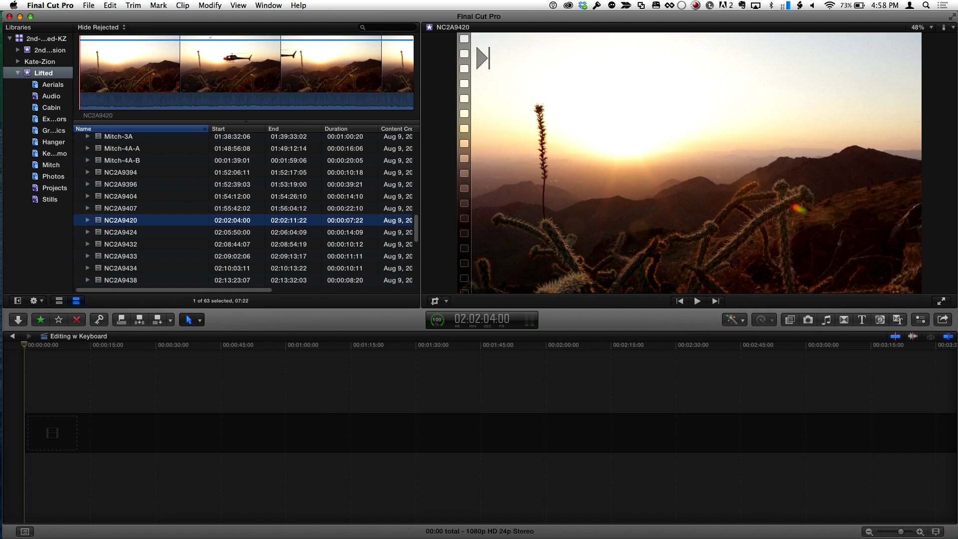
# Extend the clip selection from NC2A9424 down through NC2A9446.
pyautogui.hotkey('shift', 'Down')
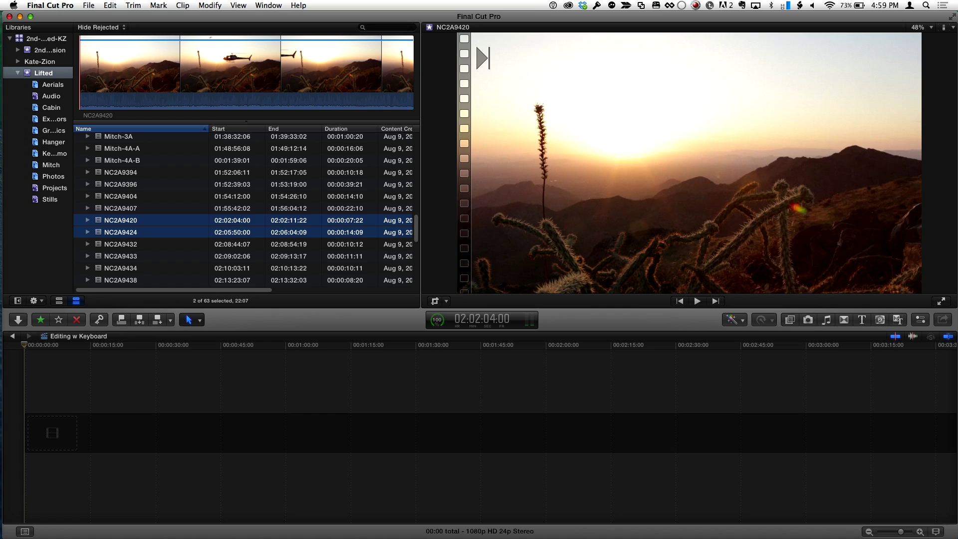
pyautogui.hotkey('shift', 'Down')
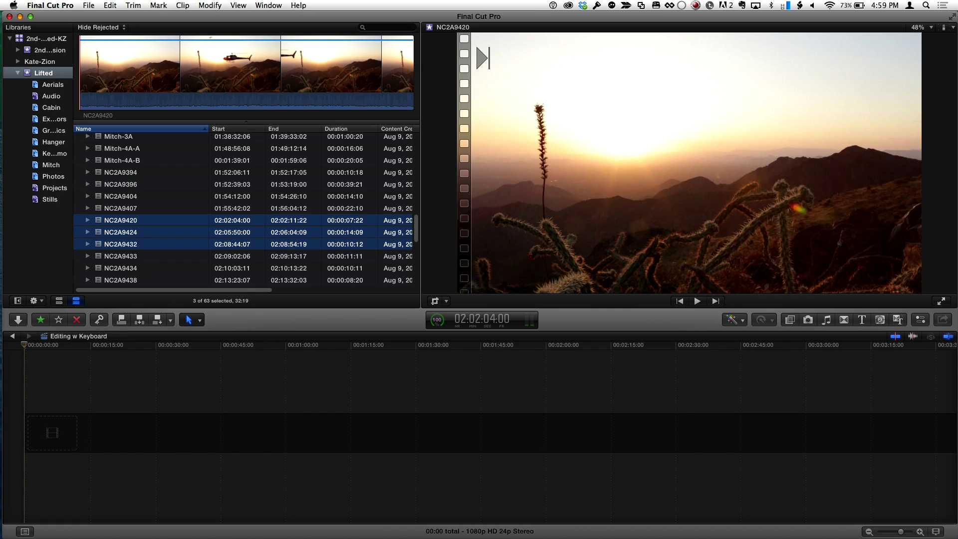
pyautogui.hotkey('shift', 'Down')
pyautogui.hotkey('shift', 'Down')
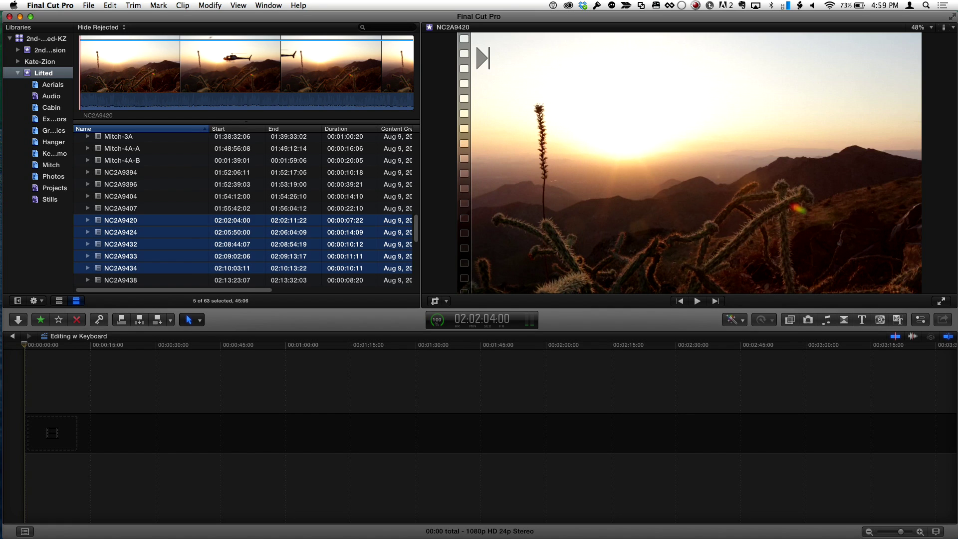
pyautogui.hotkey('shift', 'Down')
pyautogui.hotkey('shift', 'Down')
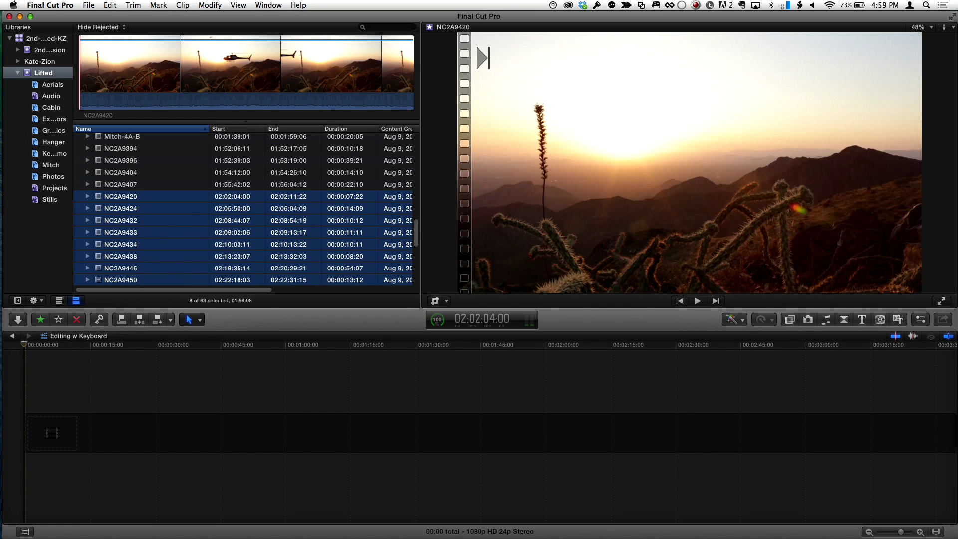
pyautogui.hotkey('shift', 'Down')
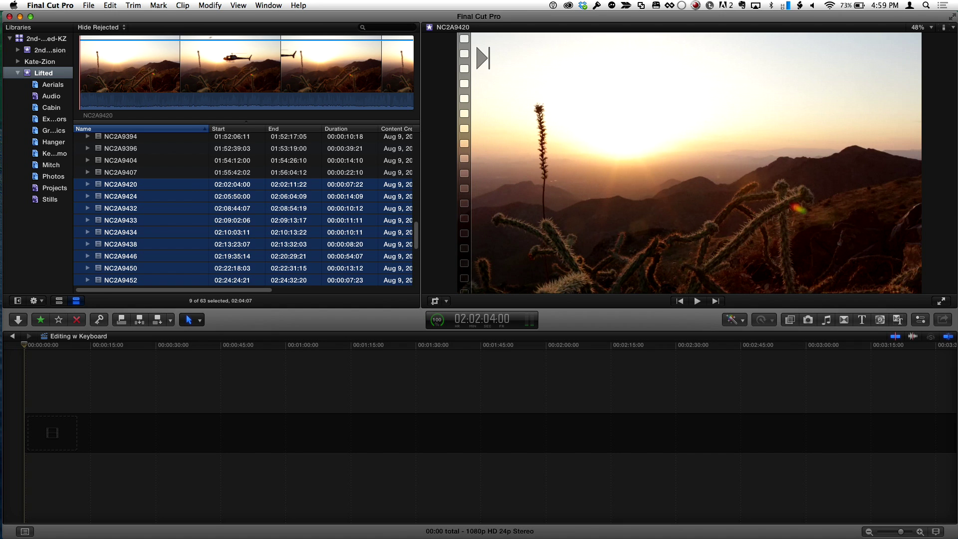
# Preview NC2A9450, NC2A9483–NC2A9469, NC2A9452 and NC2A9461–NC2A9473, then select NC2A9446.
pyautogui.press('Up')
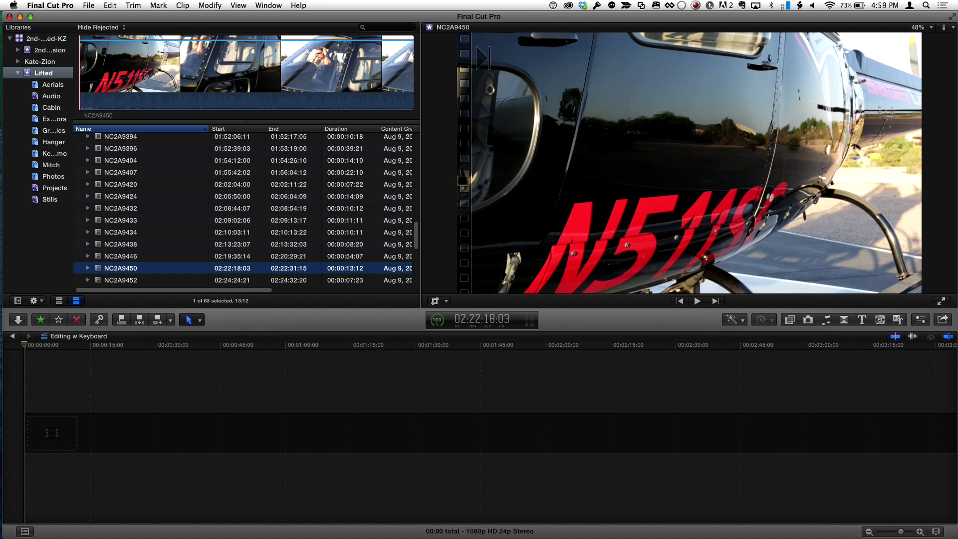
pyautogui.press('Down')
pyautogui.press('Down')
pyautogui.press('Down')
pyautogui.press('Down')
pyautogui.press('Down')
pyautogui.press('Down')
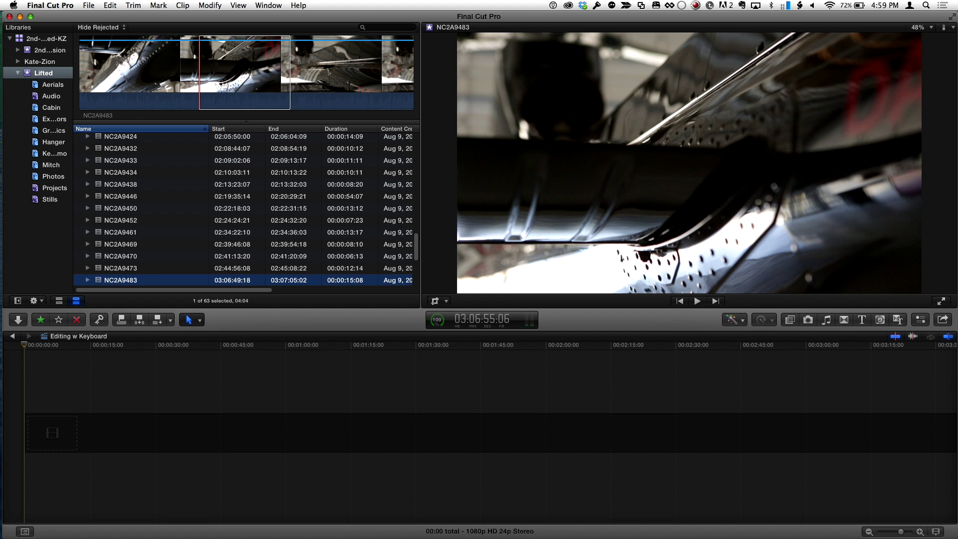
pyautogui.hotkey('shift', 'Up')
pyautogui.hotkey('shift', 'Up')
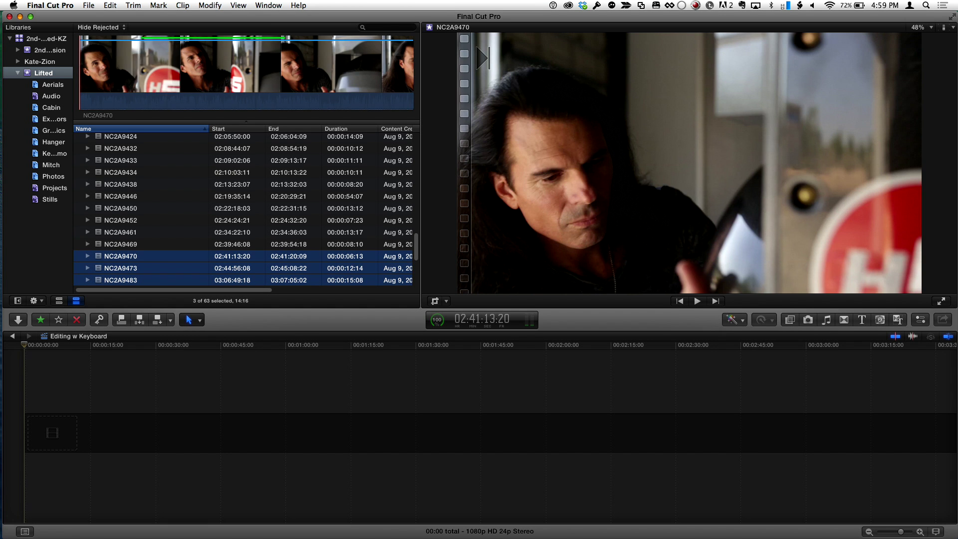
pyautogui.hotkey('shift', 'Up')
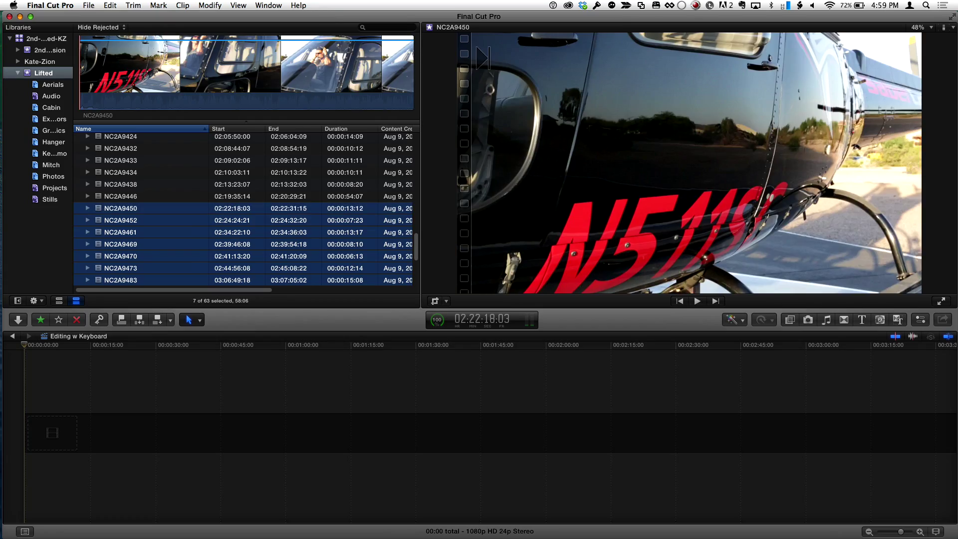
pyautogui.click(120, 220)
pyautogui.press('Down')
pyautogui.hotkey('shift', 'Down')
pyautogui.hotkey('shift', 'Down')
pyautogui.hotkey('shift', 'Down')
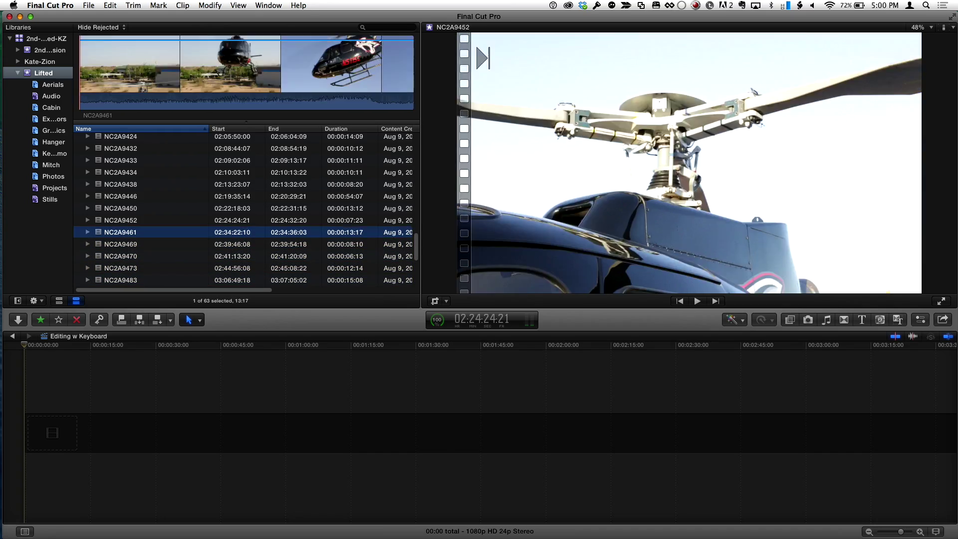
pyautogui.press('Up')
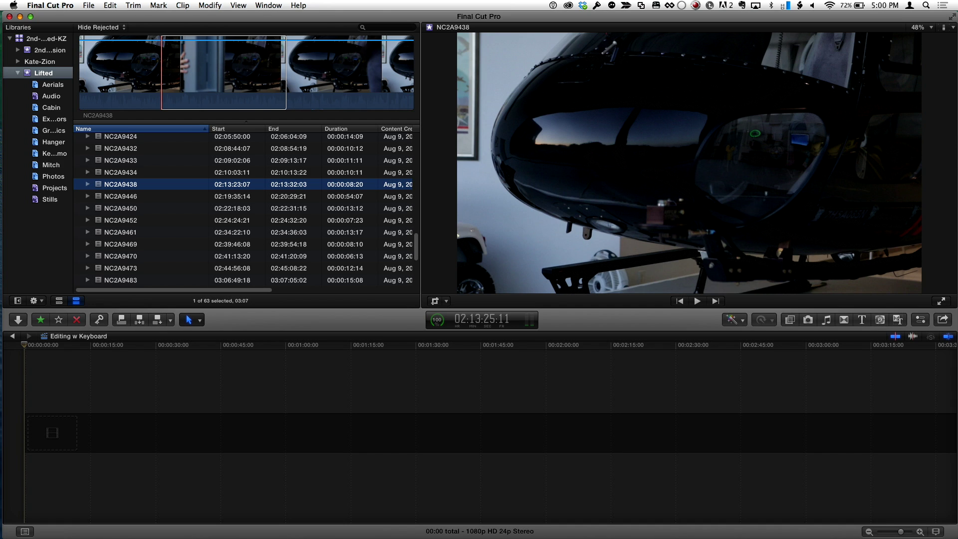
# Mark the first range in NC2A9438's filmstrip with I and O.
pyautogui.press('super+2')
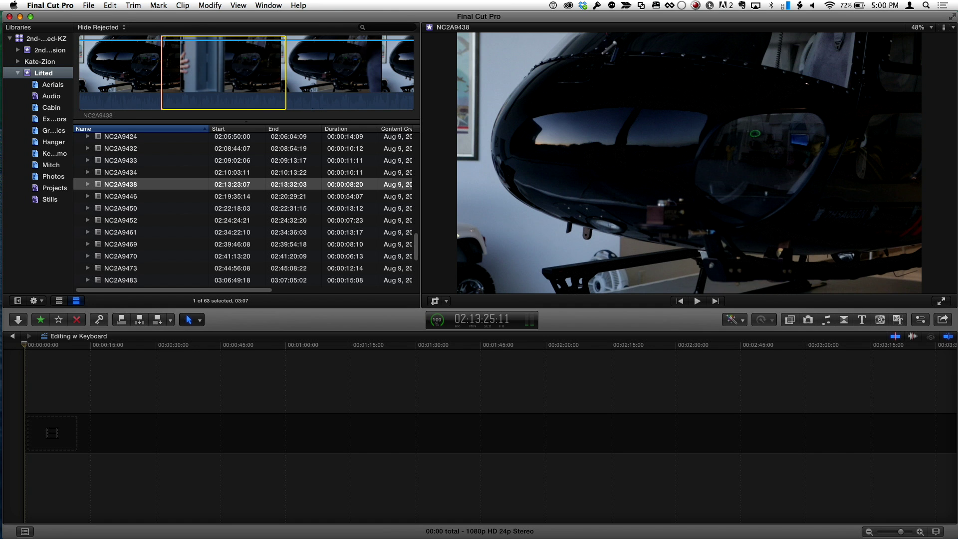
pyautogui.press('j')
pyautogui.press('j')
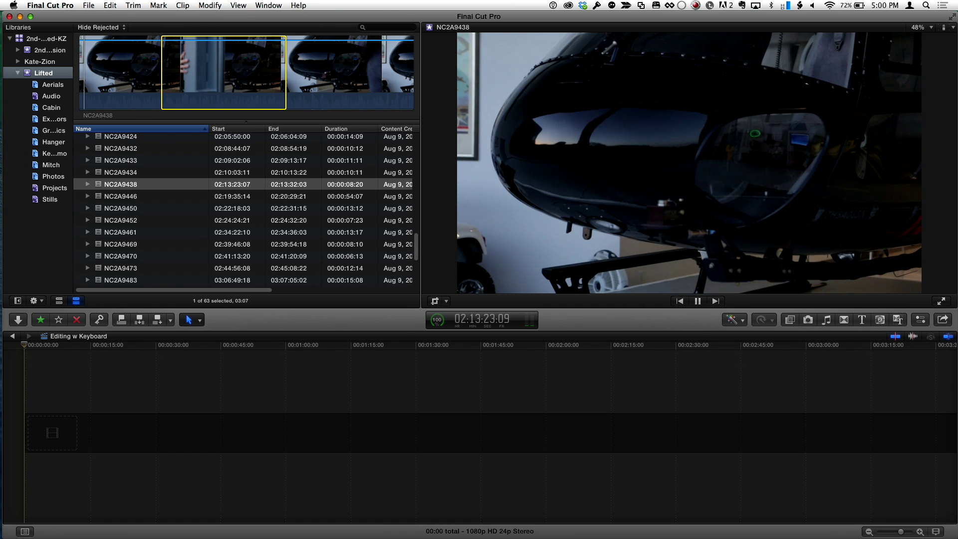
pyautogui.hotkey('shift', 'Right')
pyautogui.press('i')
pyautogui.press('space')
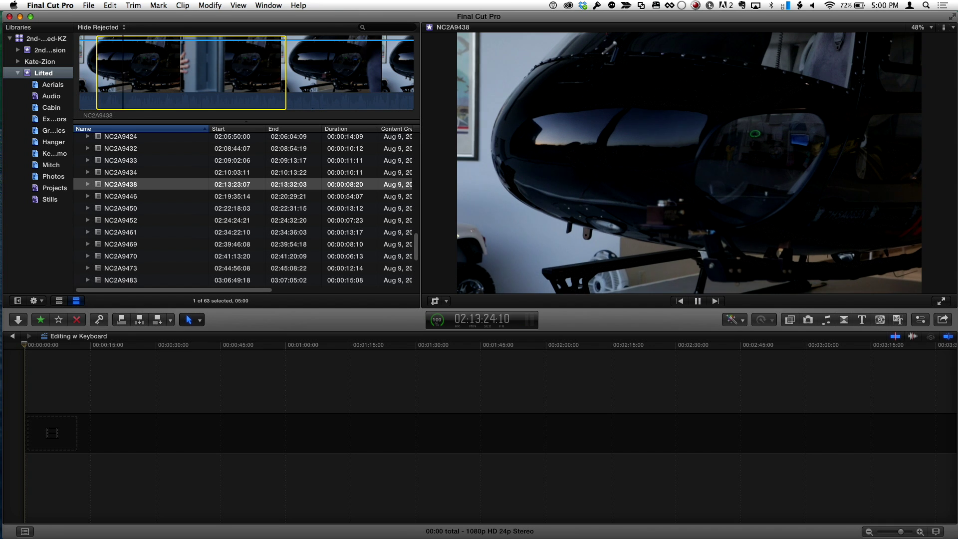
pyautogui.press('space')
pyautogui.press('o')
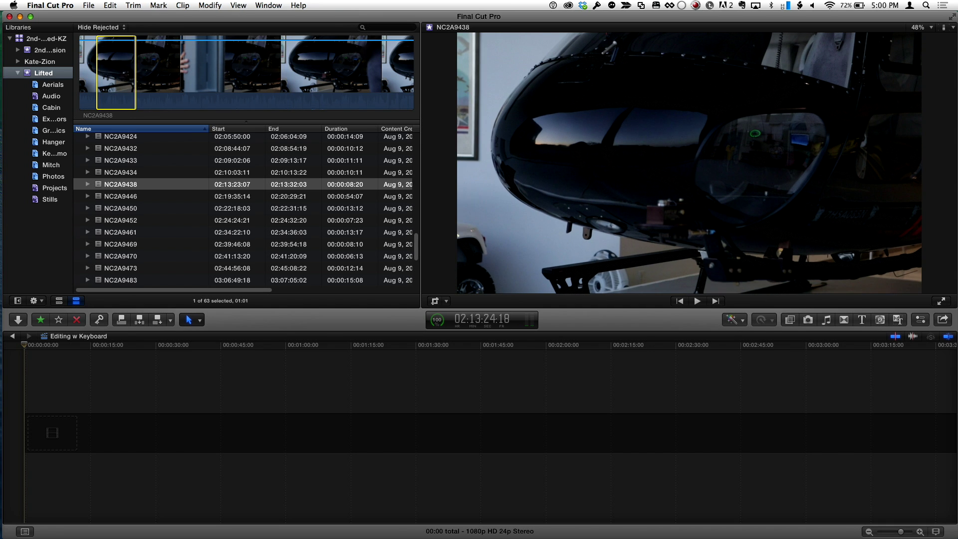
# Add second and third ranges with Cmd-Shift-I and O, and rate all three as favorites.
pyautogui.press('space')
pyautogui.press('space')
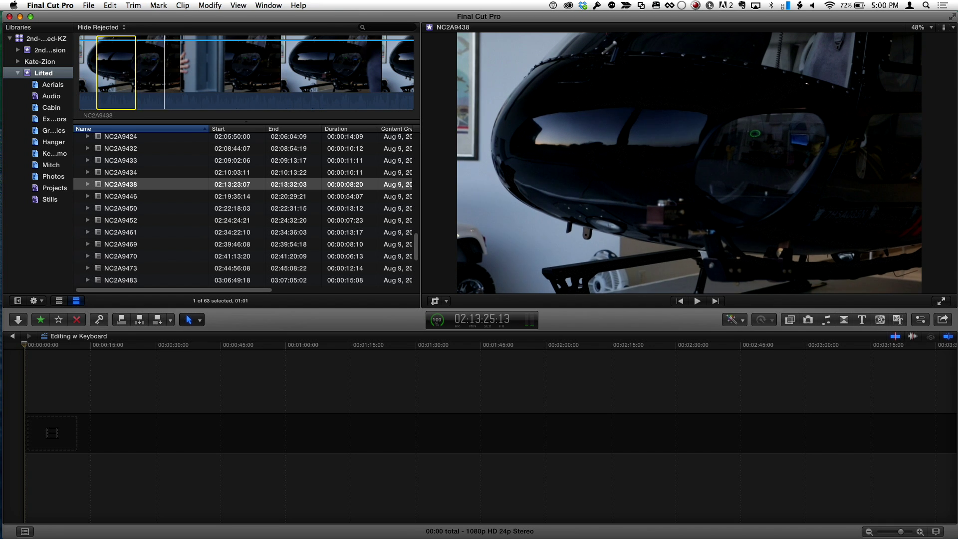
pyautogui.press('super+shift+i')
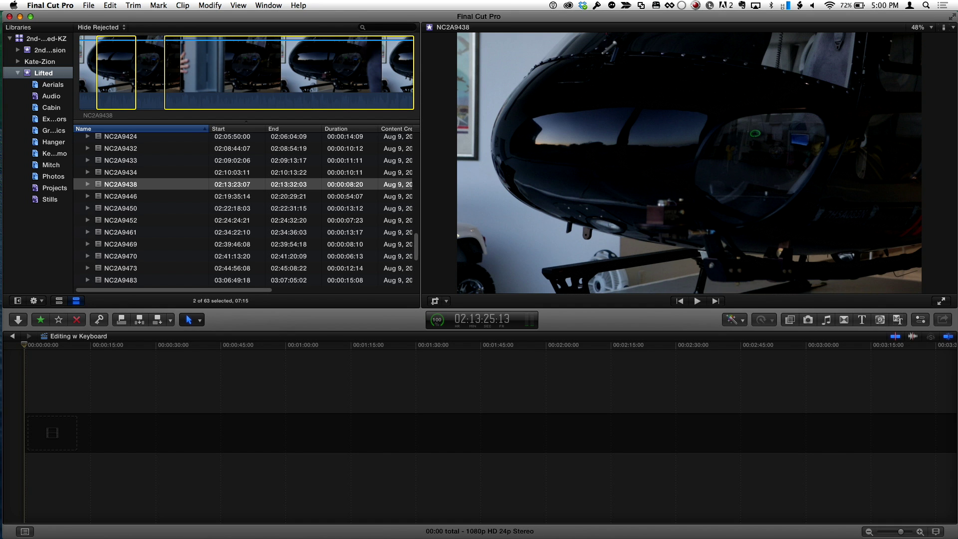
pyautogui.press('space')
pyautogui.press('space')
pyautogui.press('o')
pyautogui.press('space')
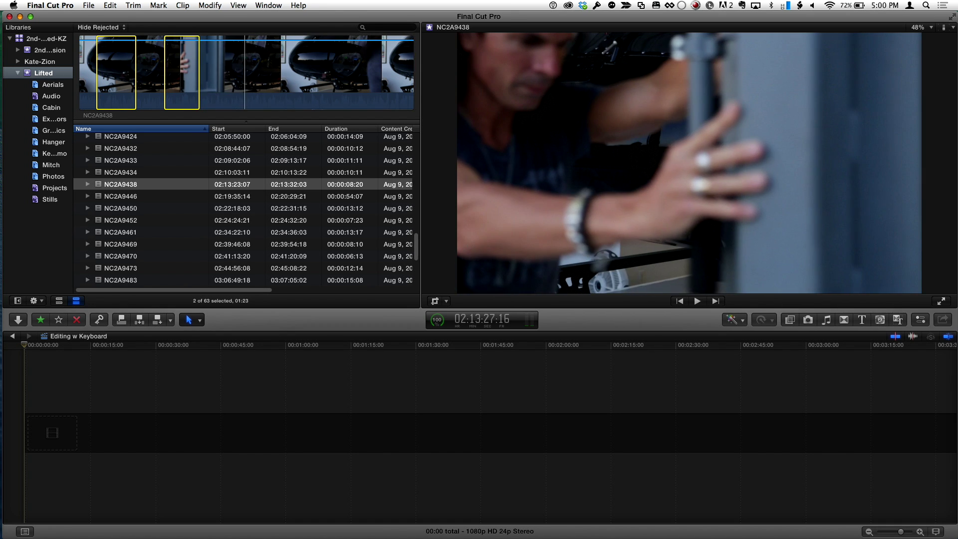
pyautogui.press('super+shift+i')
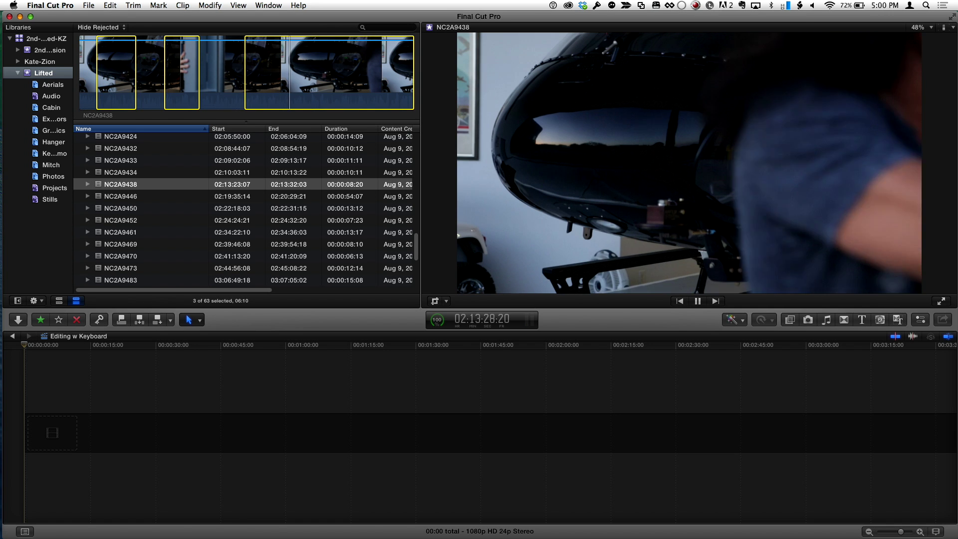
pyautogui.press('space')
pyautogui.press('o')
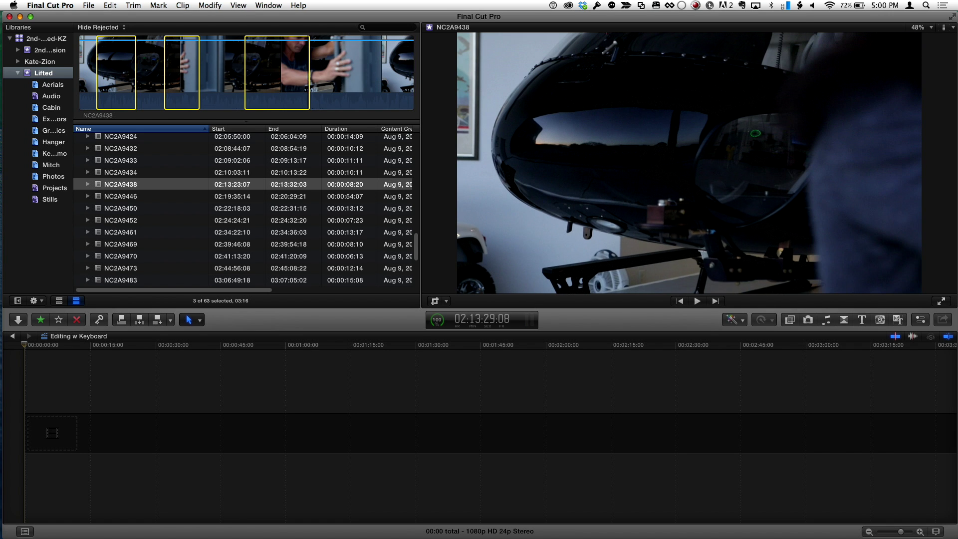
pyautogui.press('f')
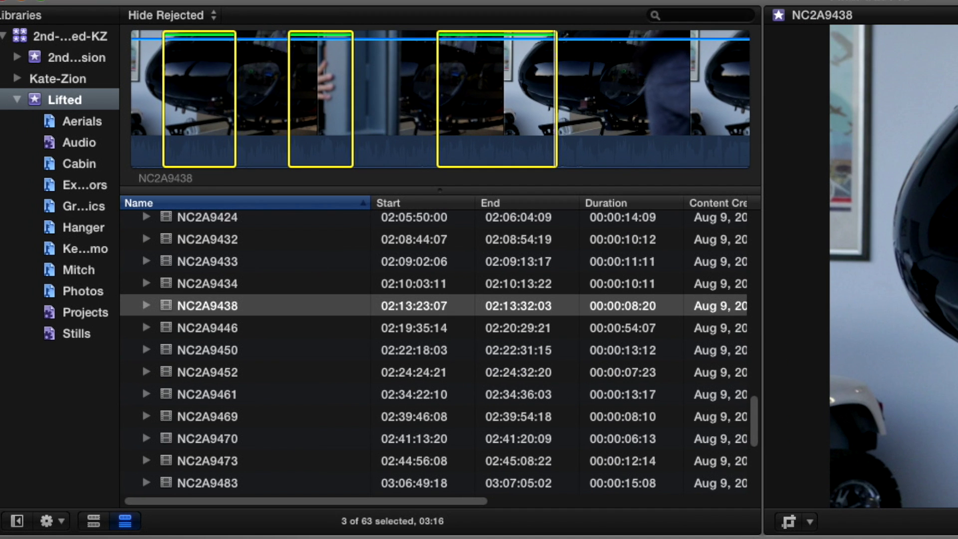
# Expand NC2A9438 in the list and rename its first Favorite range to 'great'.
pyautogui.click(208, 306)
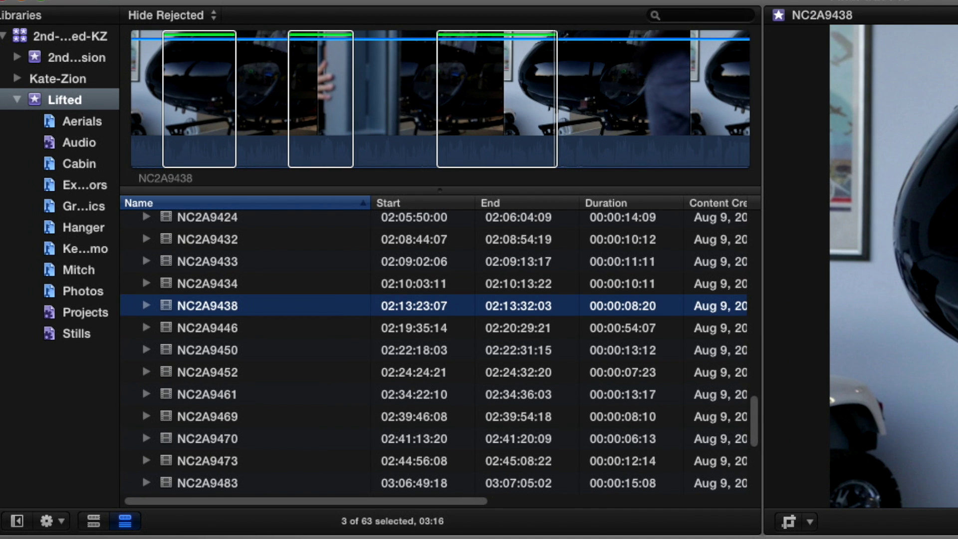
pyautogui.press('Right')
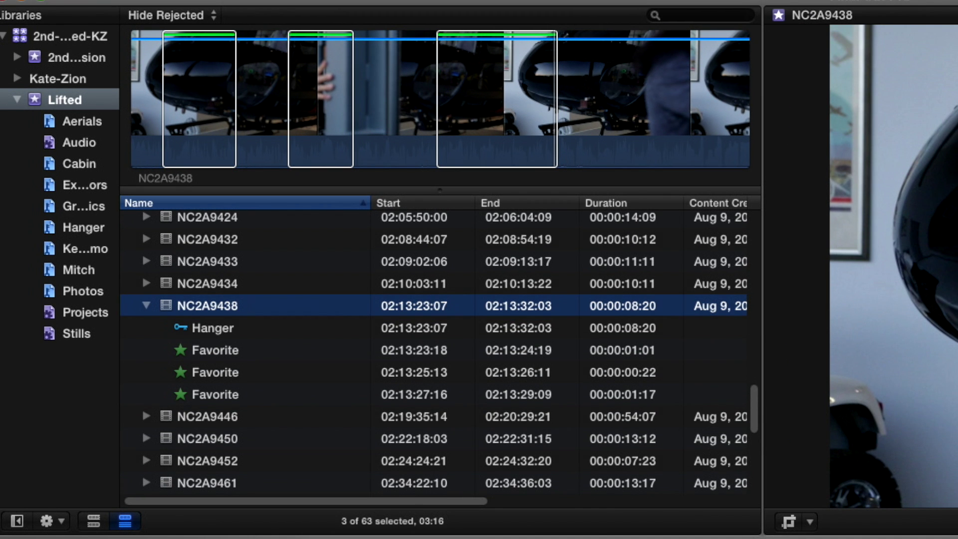
pyautogui.press('Down')
pyautogui.press('Down')
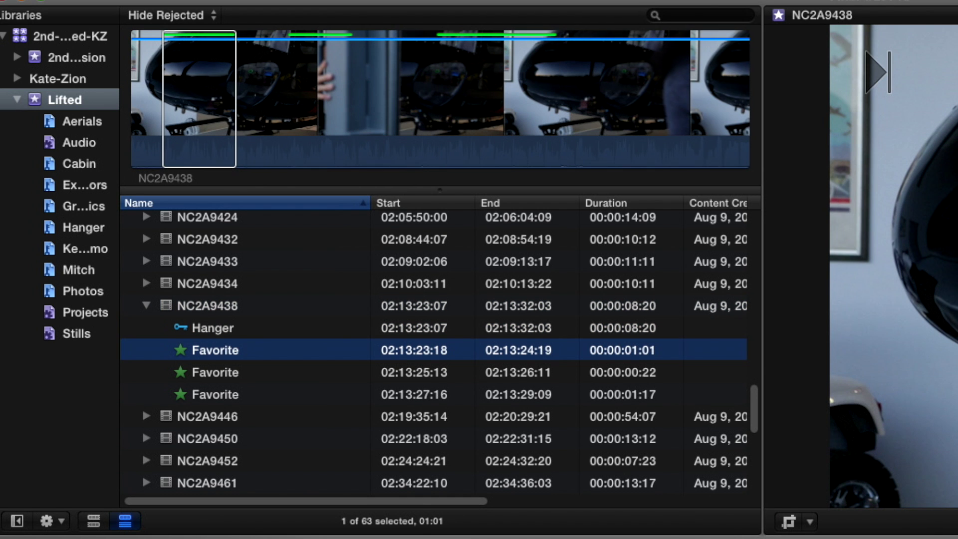
pyautogui.press('Return')
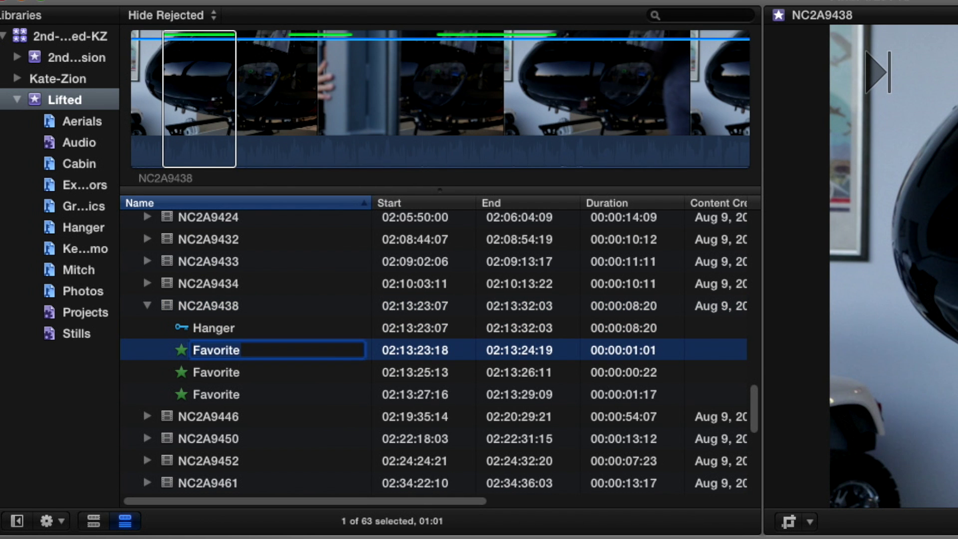
pyautogui.write('great')
pyautogui.press('Return')
# Rename the second and third Favorite ranges to 'greater' and 'greatest'.
pyautogui.press('Down')
pyautogui.press('Return')
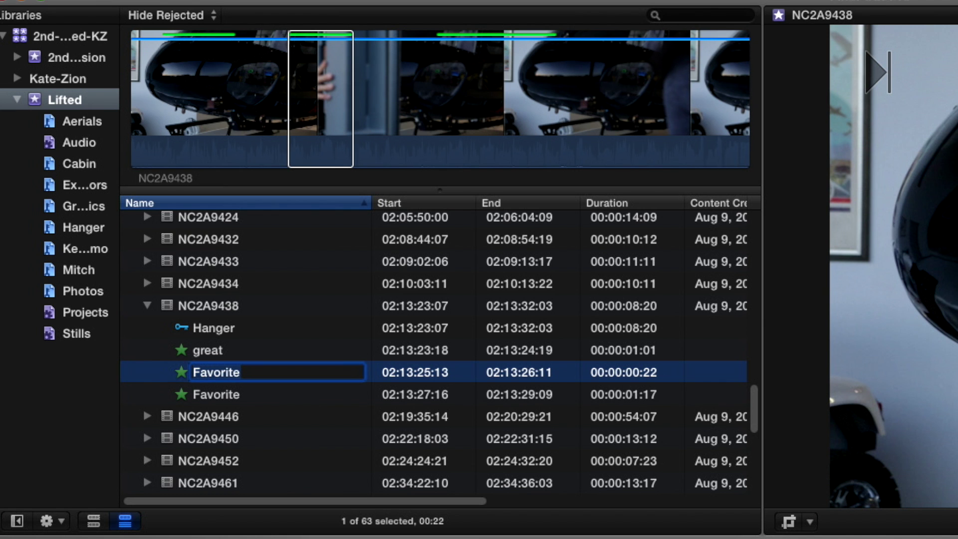
pyautogui.write('greater')
pyautogui.press('Return')
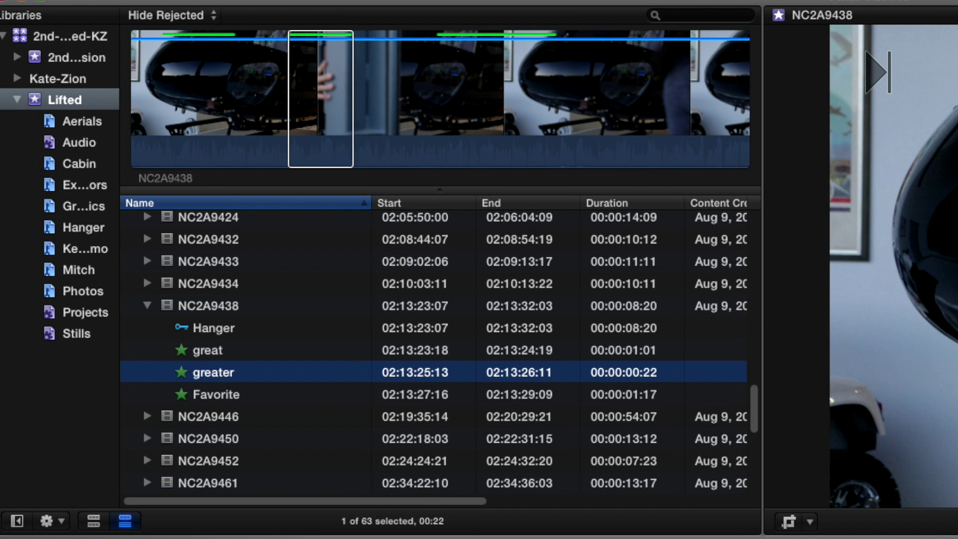
pyautogui.press('Down')
pyautogui.press('Return')
pyautogui.write('greatest')
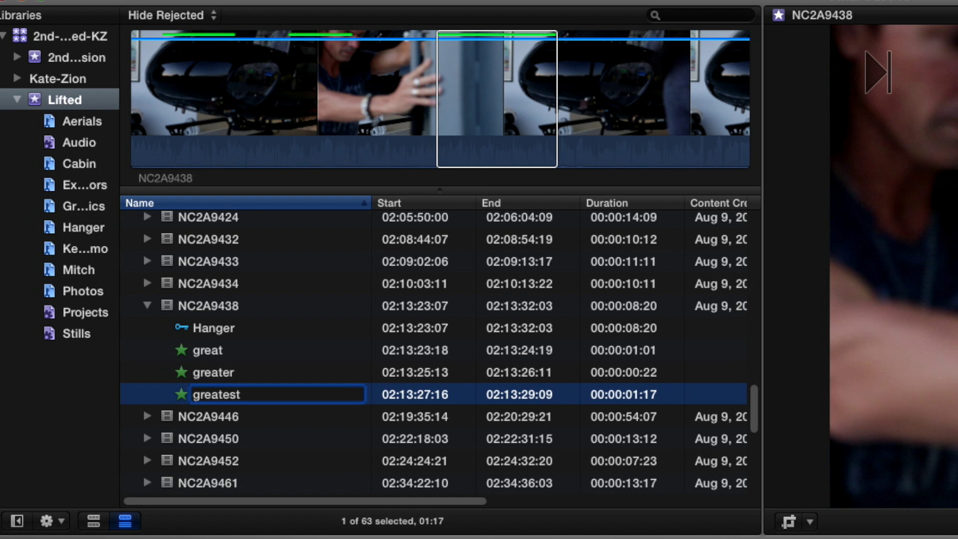
pyautogui.press('Return')
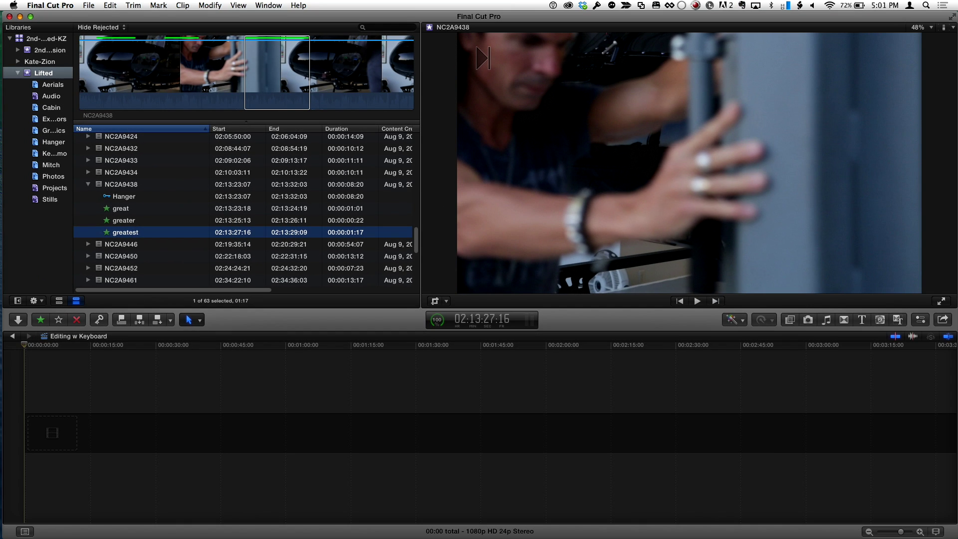
# Append the great, greater and greatest ranges to Editing w Keyboard and zoom to show them.
pyautogui.hotkey('shift', 'Up')
pyautogui.hotkey('shift', 'Up')
pyautogui.press('e')
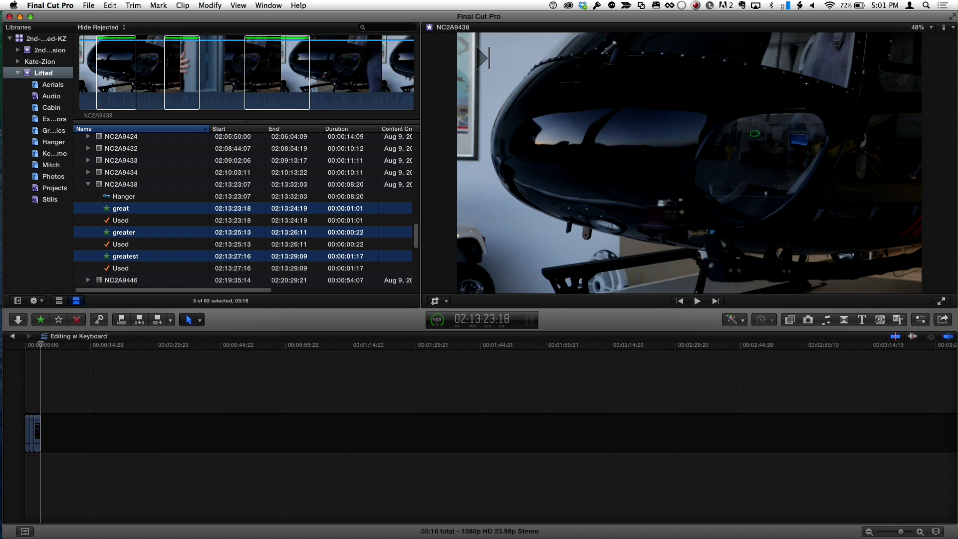
pyautogui.press('super+2')
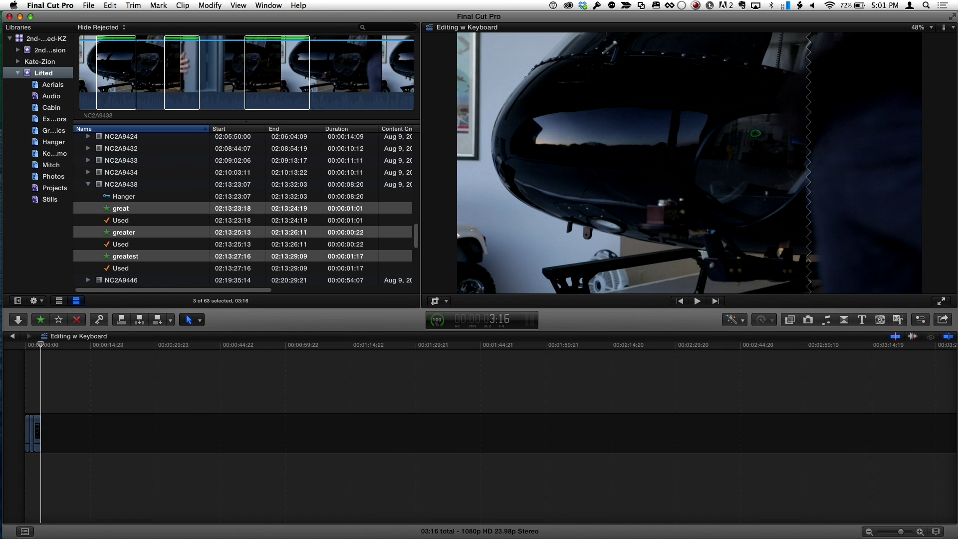
pyautogui.press('super+equal')
pyautogui.press('super+equal')
pyautogui.press('super+equal')
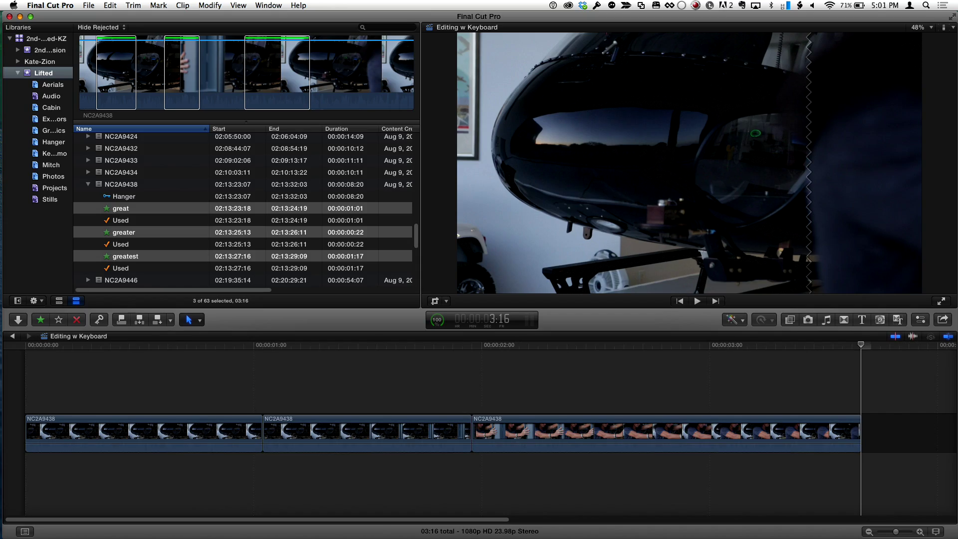
pyautogui.press('Up')
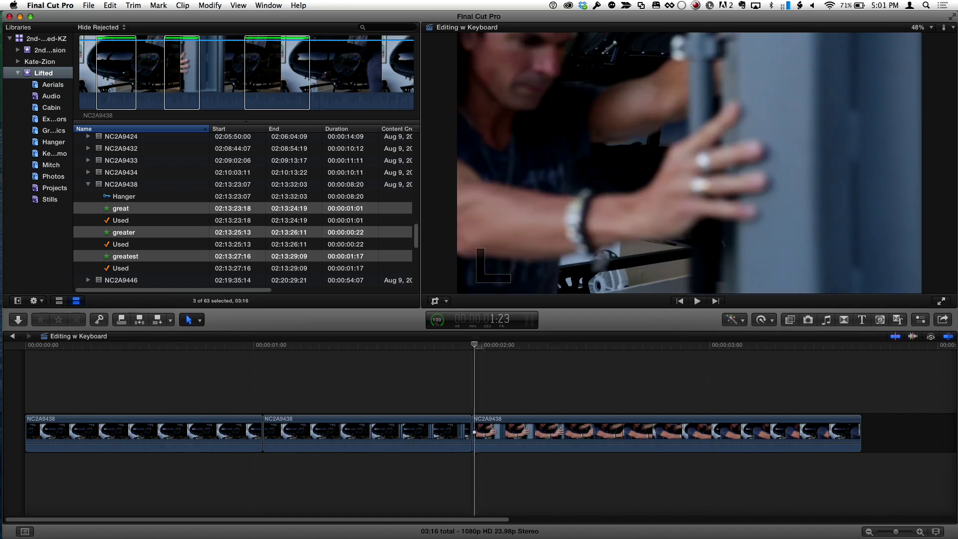
# Jump to the cut before the second clip and select both its sides for a roll.
pyautogui.press('Up')
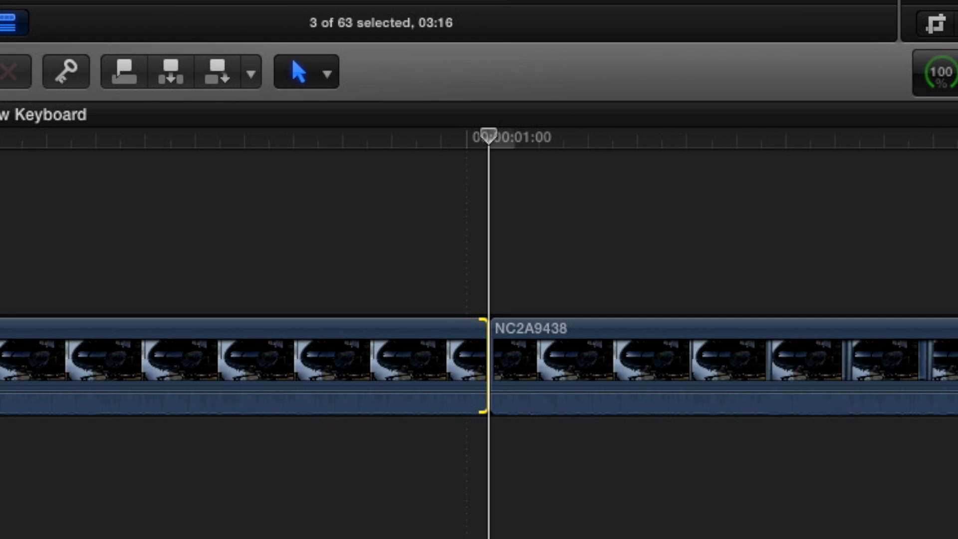
pyautogui.press(']')
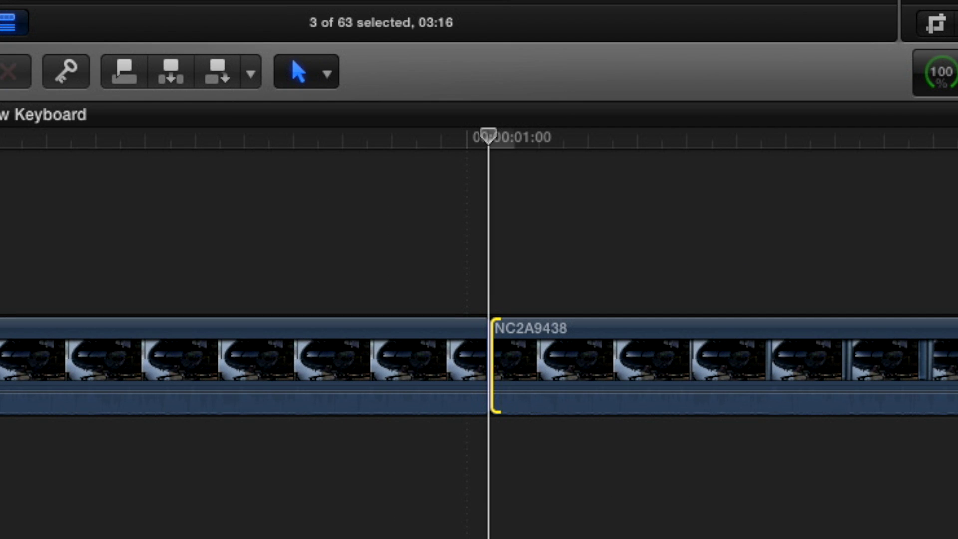
pyautogui.press('\\')
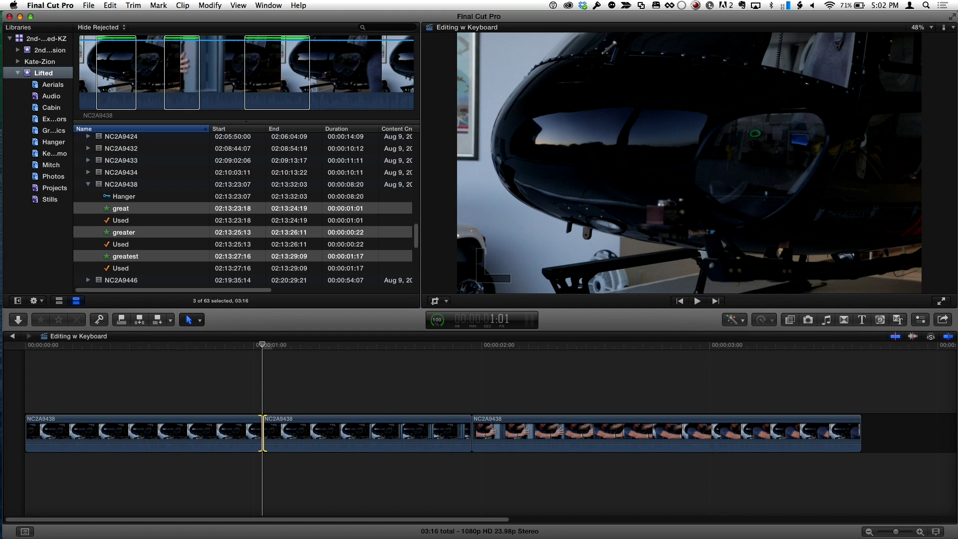
# Roll the cut +5 frames, then -100, then to the playhead at about 1:04.
pyautogui.press('+')
pyautogui.write('5')
pyautogui.press('Return')
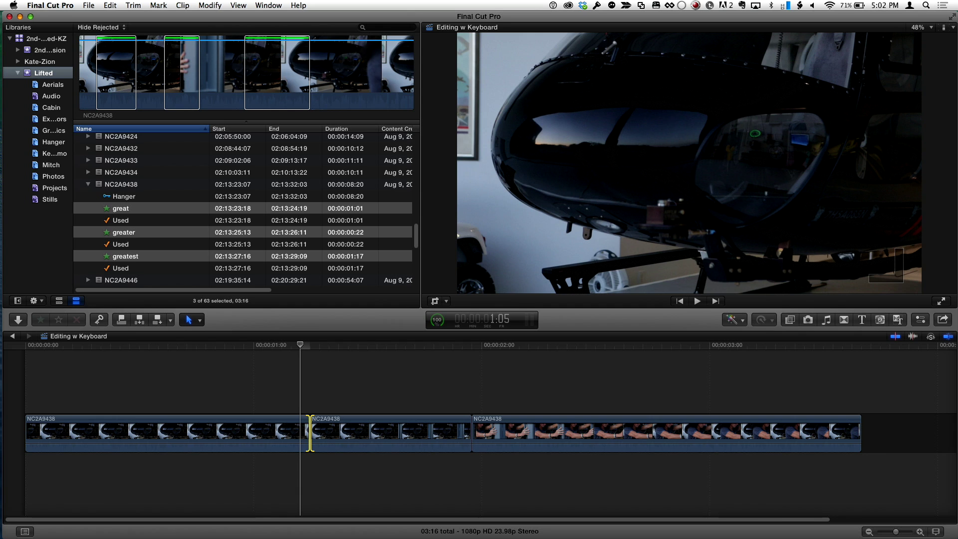
pyautogui.press('-')
pyautogui.write('100')
pyautogui.press('Return')
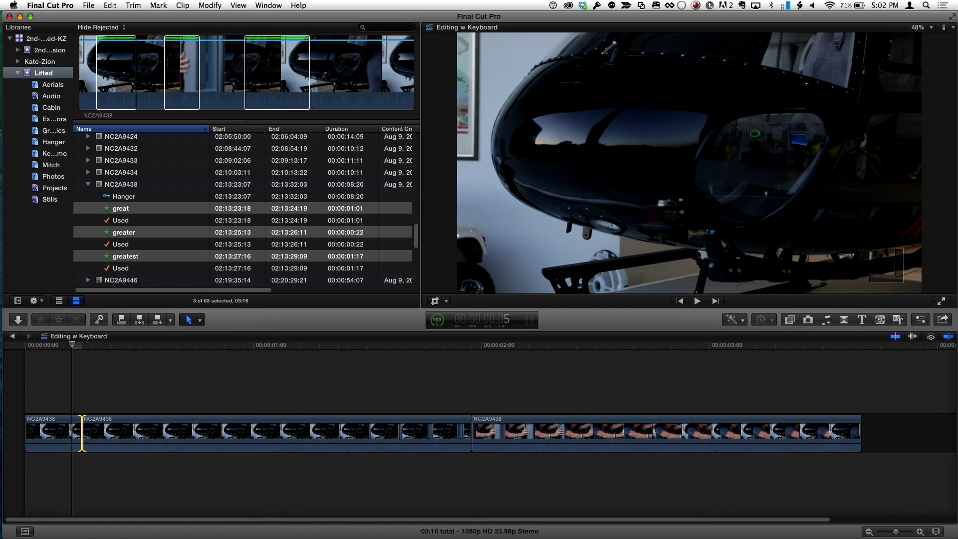
pyautogui.press('space')
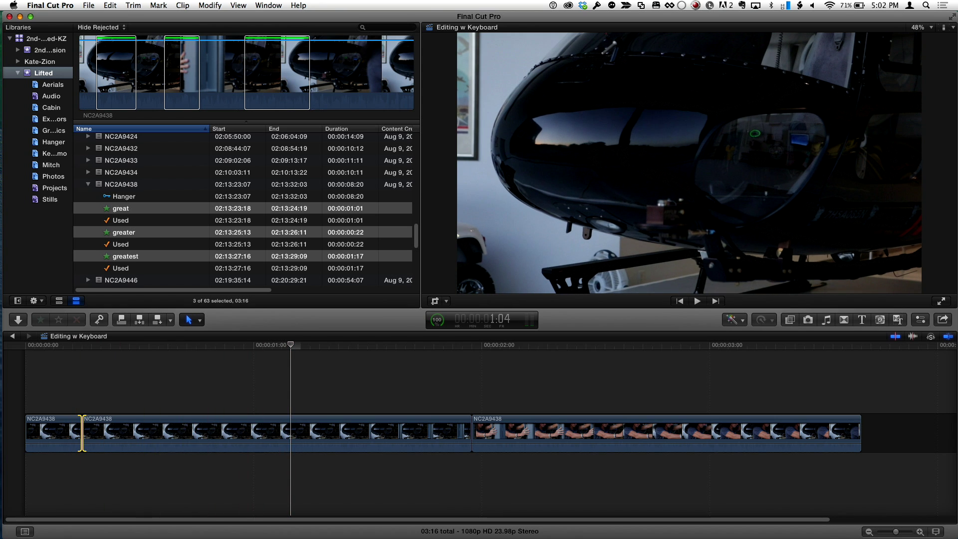
pyautogui.hotkey('shift', 'x')
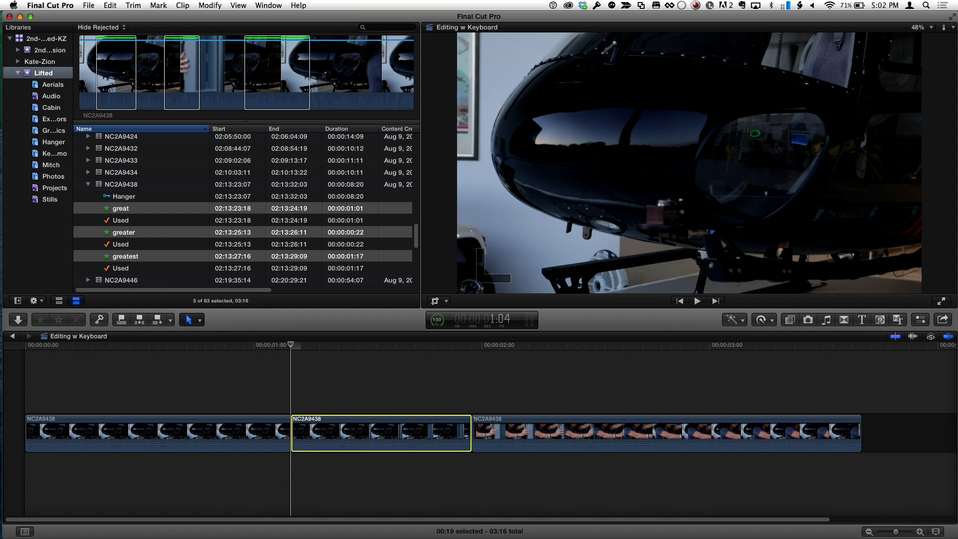
# Expand the audio of the middle clip and the first clip.
pyautogui.hotkey('ctrl', 's')
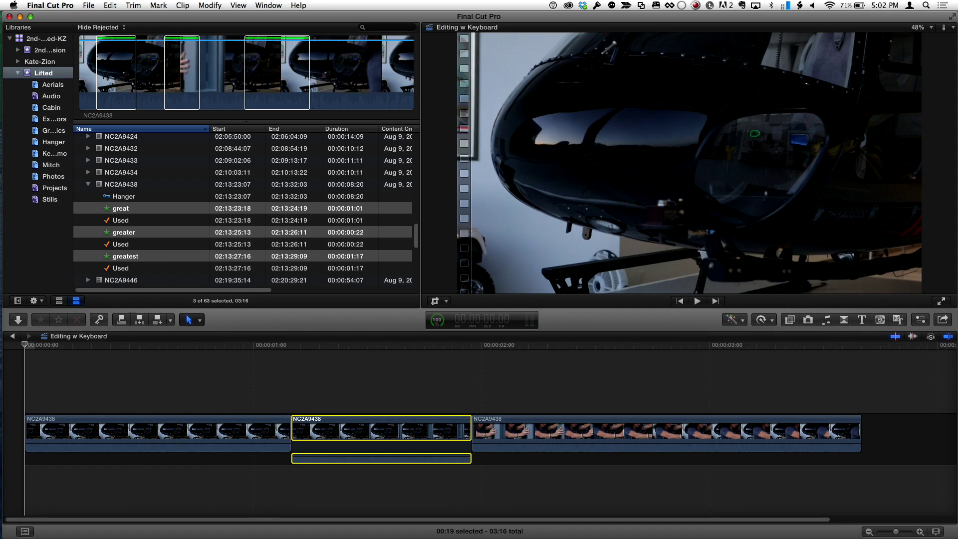
pyautogui.press('c')
pyautogui.hotkey('ctrl', 's')
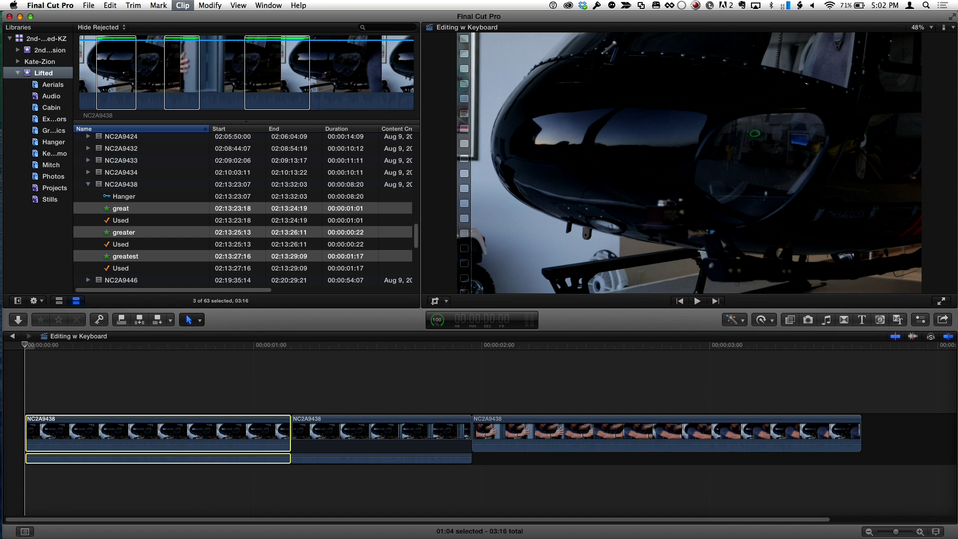
# Extend the first clip's audio under the second clip's picture and replay from the start.
pyautogui.press('Down')
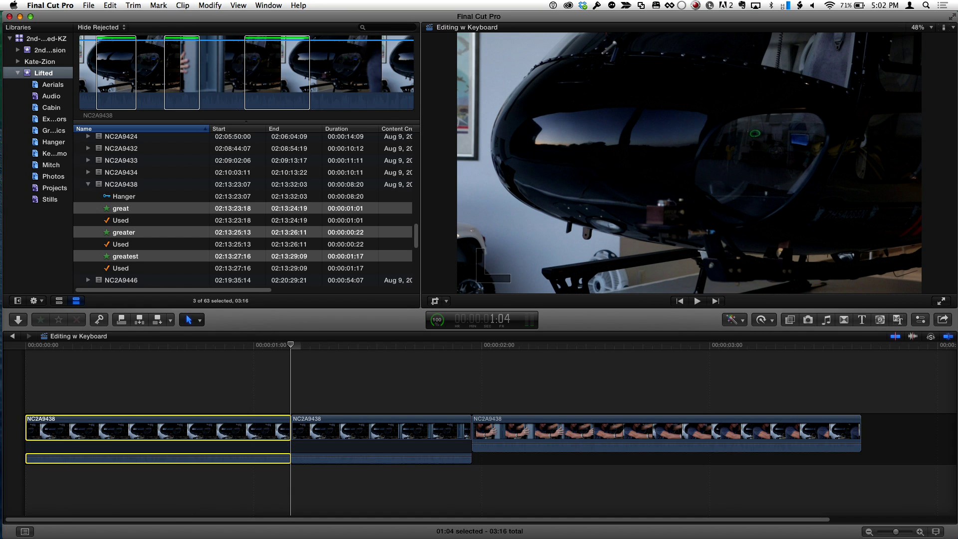
pyautogui.press(']')
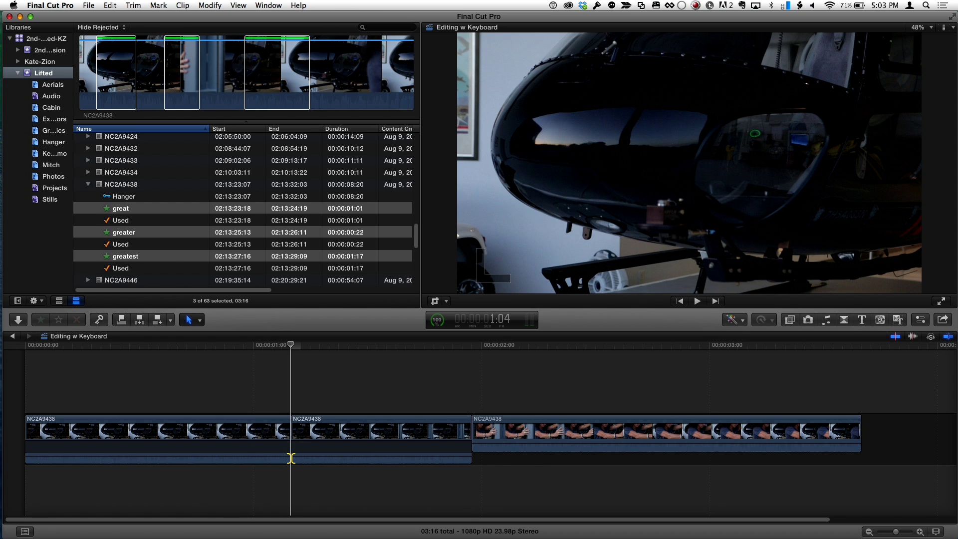
pyautogui.press('Return')
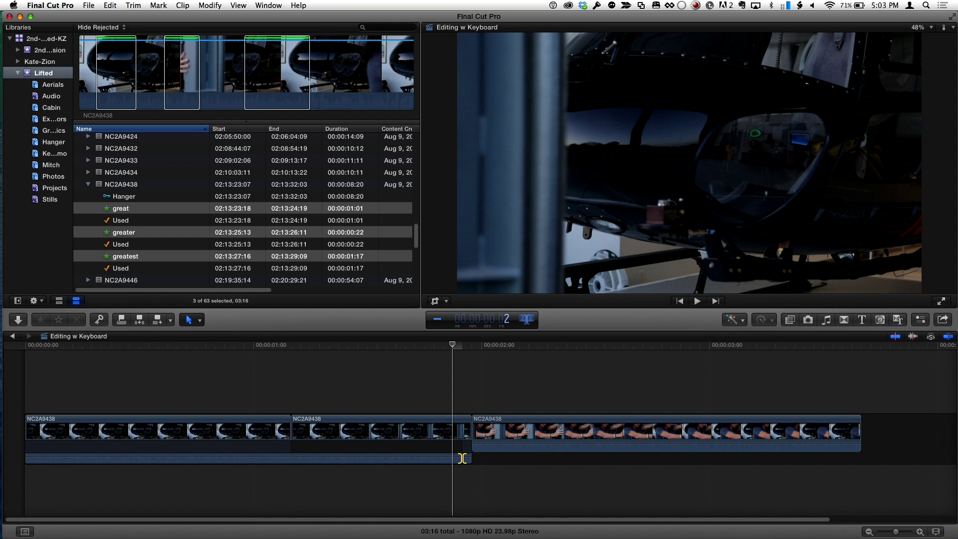
pyautogui.press('Home')
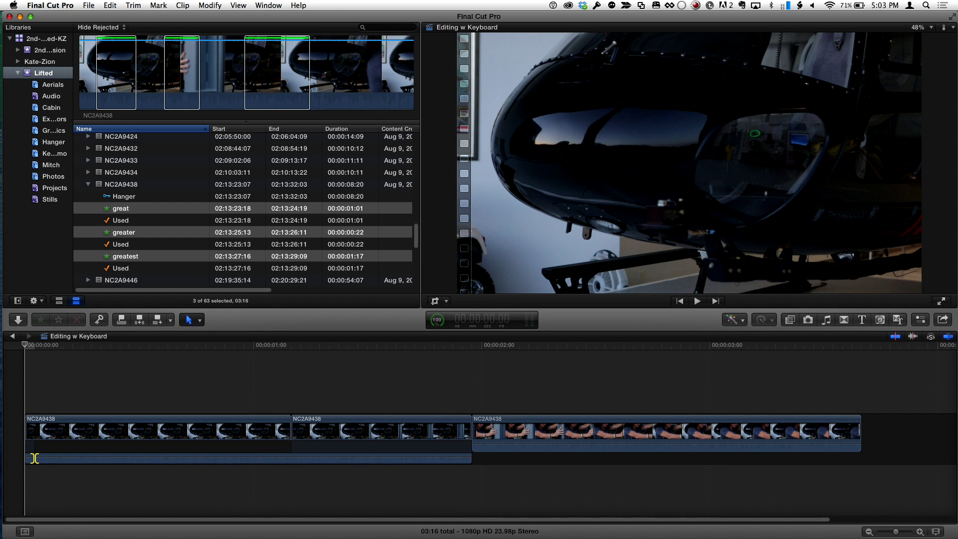
pyautogui.press('space')
pyautogui.press('space')
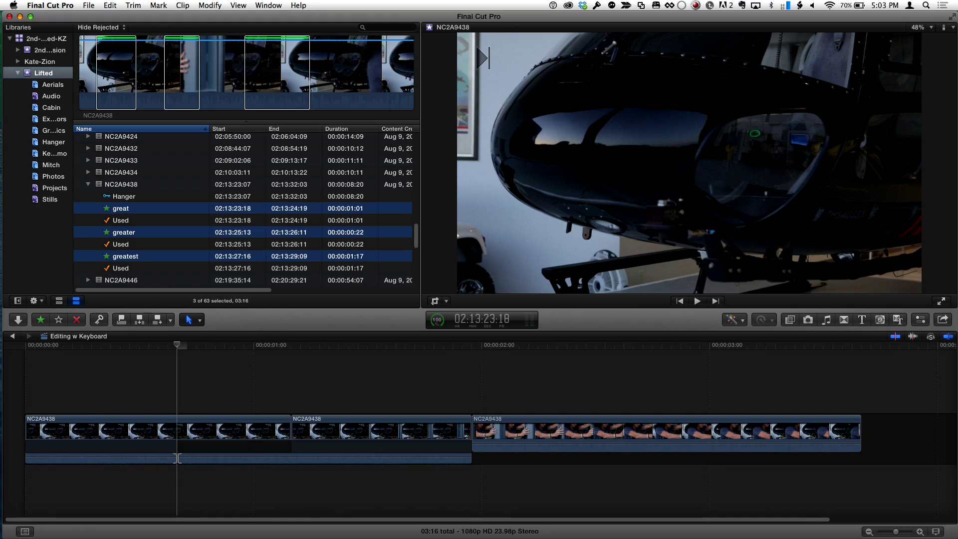
# Reveal the first NC2A9438 clip's source in the browser, then return to the Lifted library's project list.
pyautogui.click(177, 458)
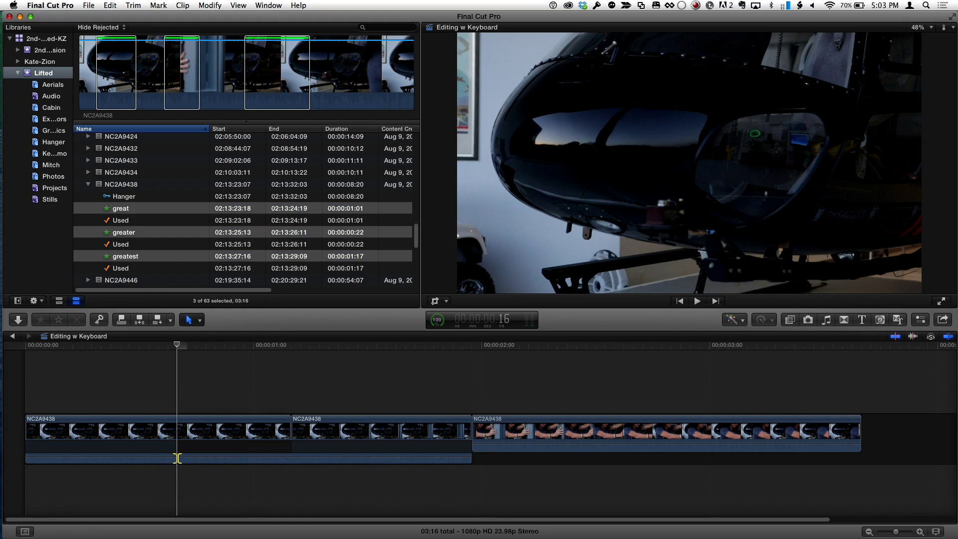
pyautogui.press('c')
pyautogui.hotkey('shift', 'f')
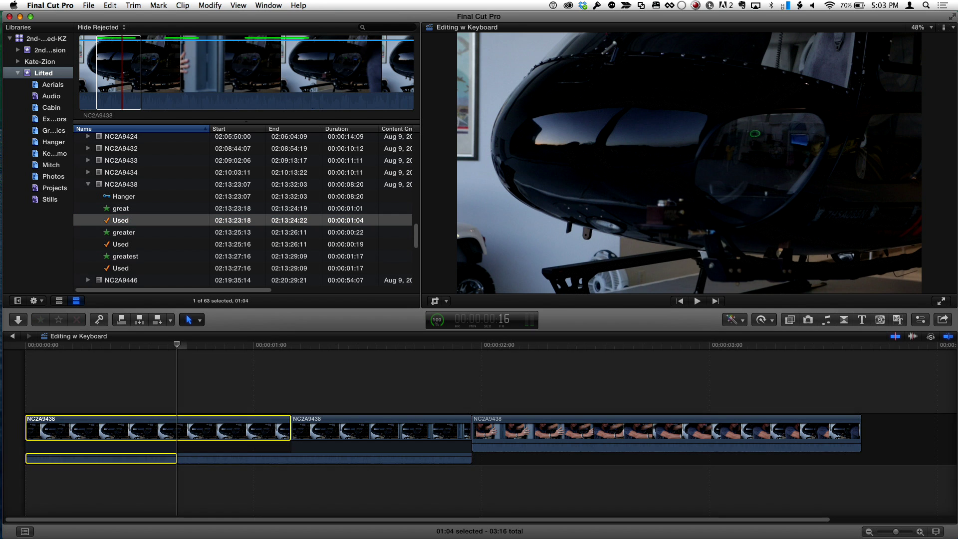
pyautogui.hotkey('alt', 'shift', 'f')
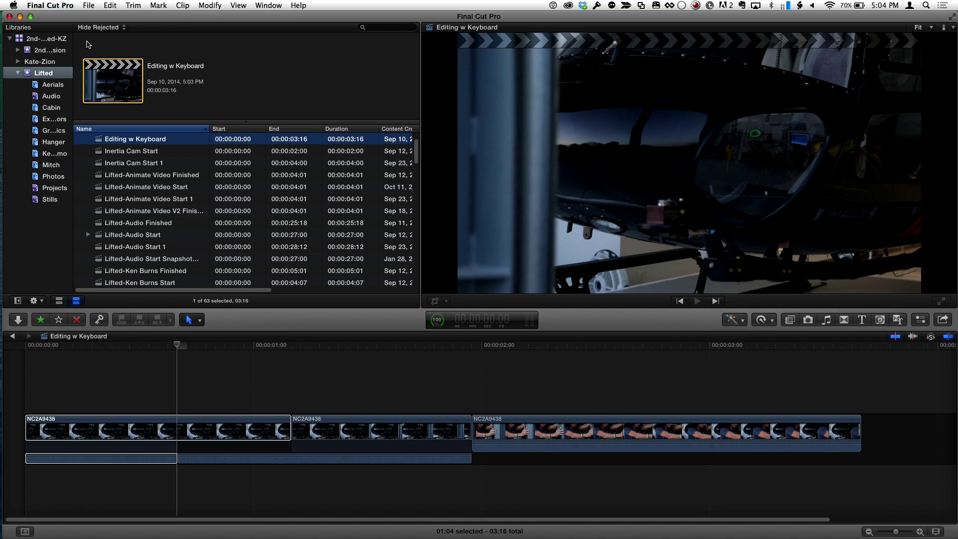
# Open the Final Cut Pro preferences window from the app menu and close it again.
pyautogui.click(64, 6)
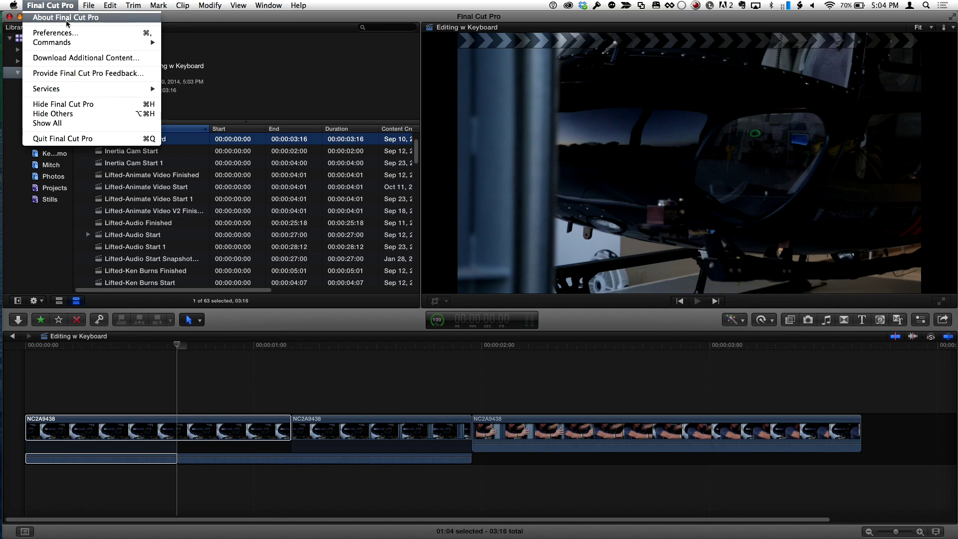
pyautogui.click(68, 36)
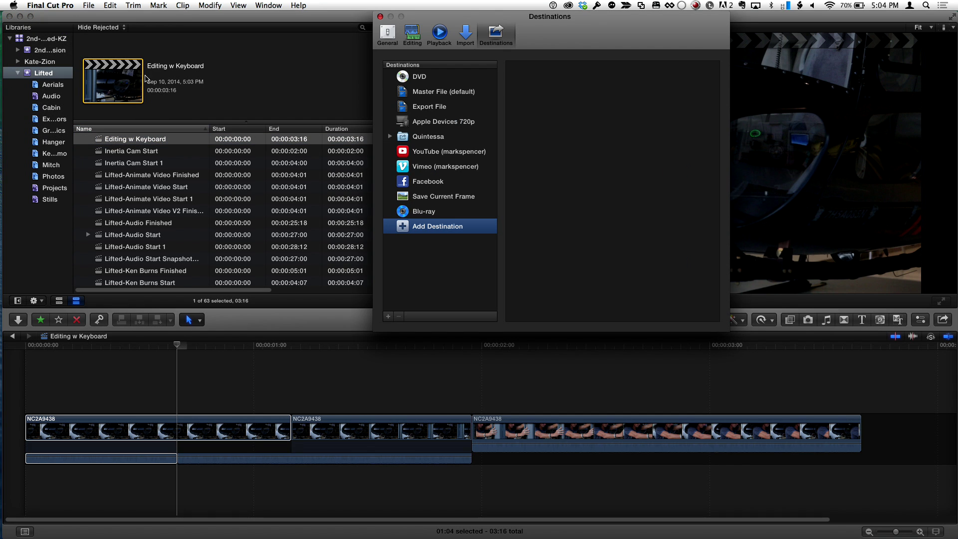
pyautogui.click(380, 17)
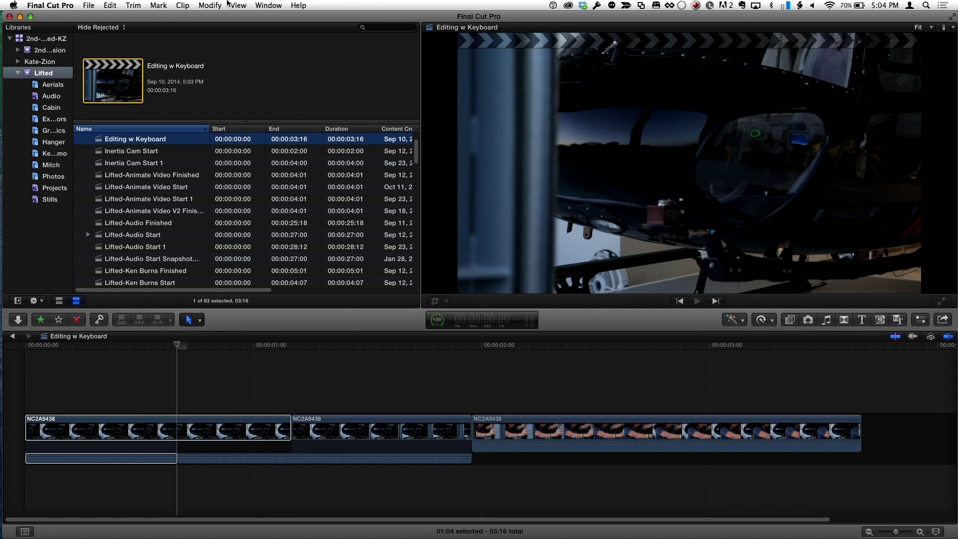
# Open the Command Editor and filter its command list with 'trim star'.
pyautogui.click(68, 7)
pyautogui.moveTo(70, 44)
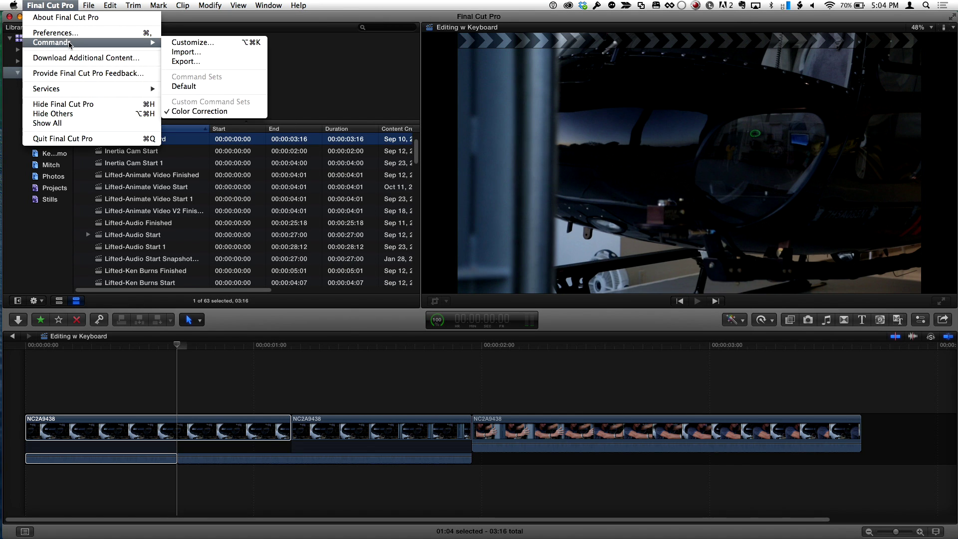
pyautogui.click(213, 42)
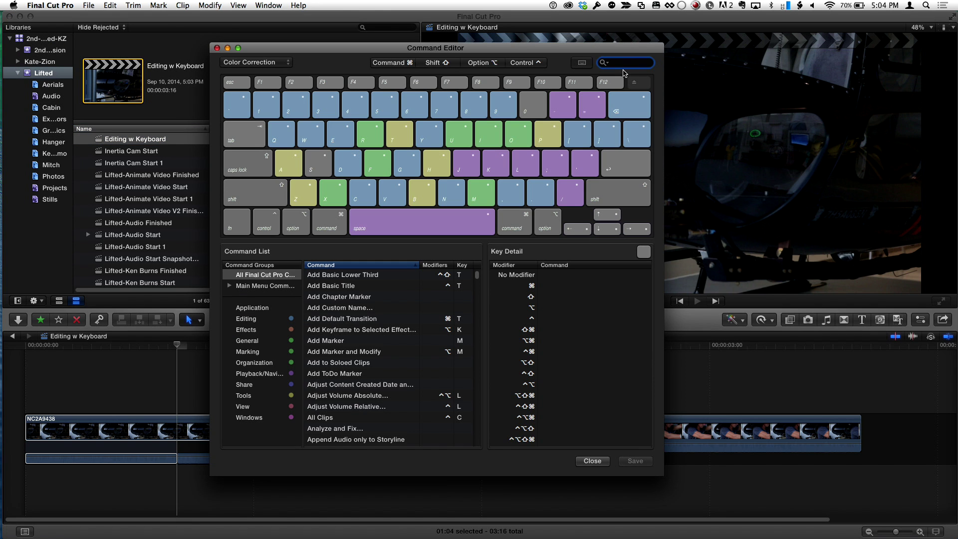
pyautogui.write('trim star')
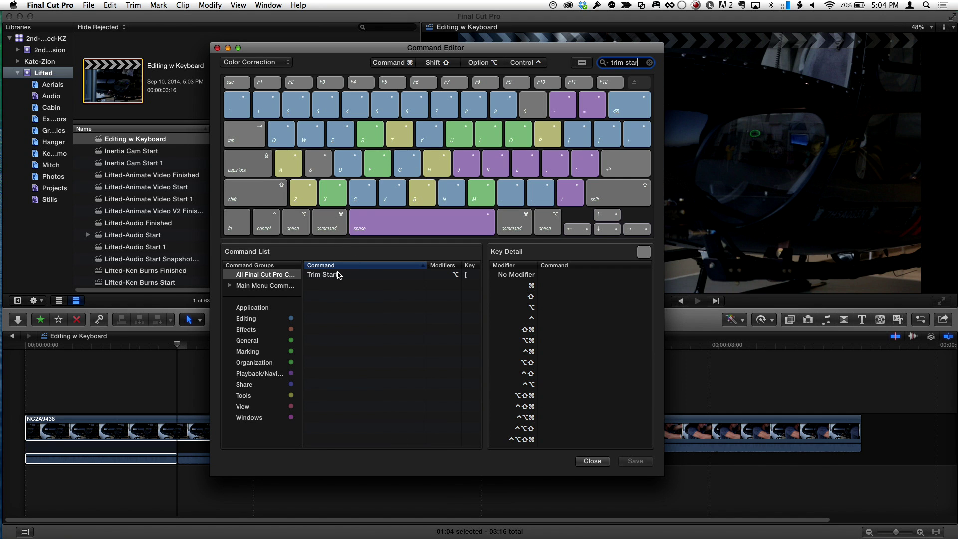
pyautogui.moveTo(337, 276); pyautogui.dragTo(368, 280)
# Duplicate the Default command set as a new set named 'edit'.
pyautogui.click(282, 62)
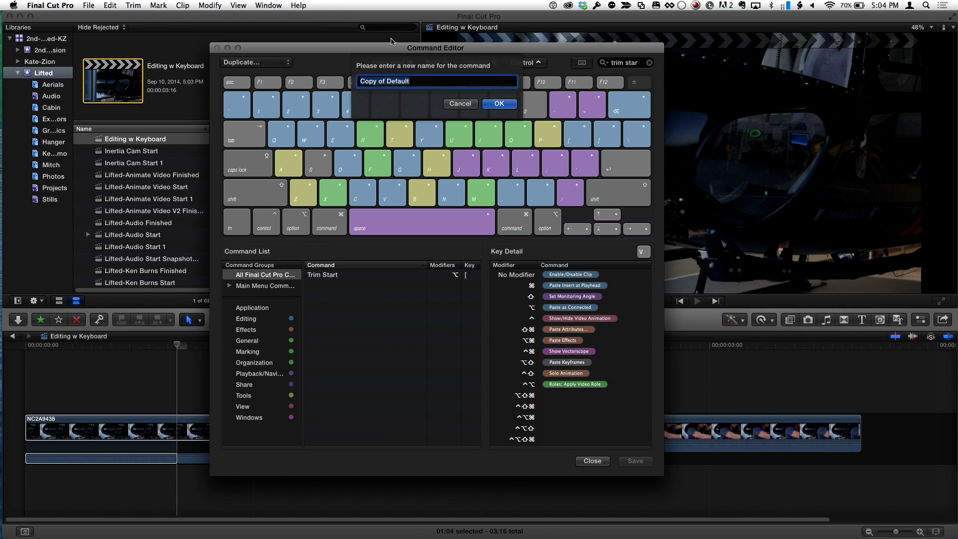
pyautogui.write('edit')
pyautogui.press('Return')
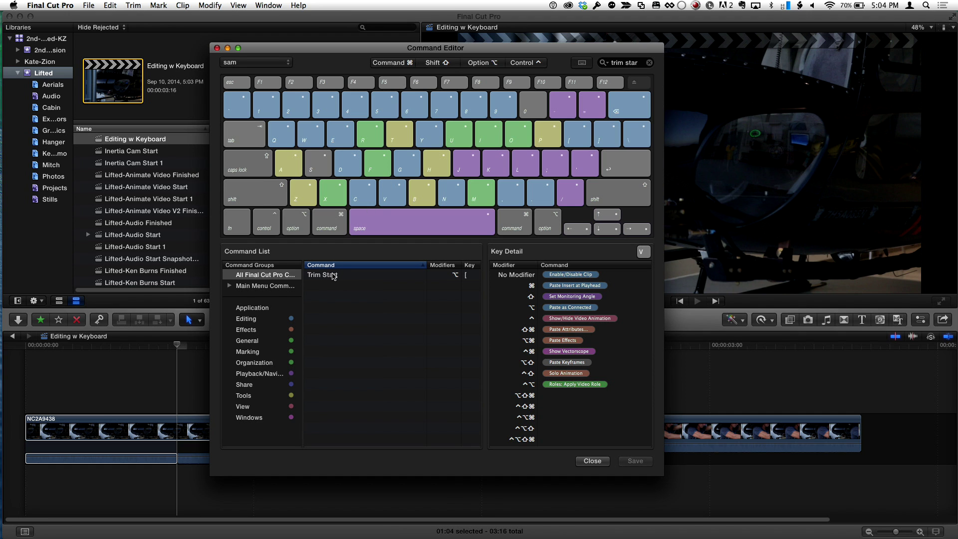
# Assign Trim Start to the G key and Trim End to the H key, then close the Command Editor.
pyautogui.moveTo(333, 276); pyautogui.dragTo(404, 165)
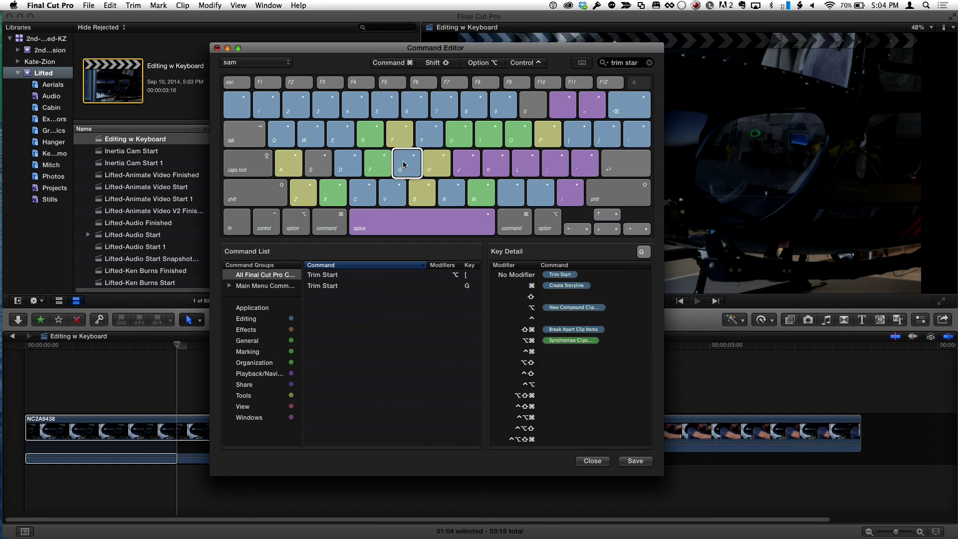
pyautogui.click(649, 63)
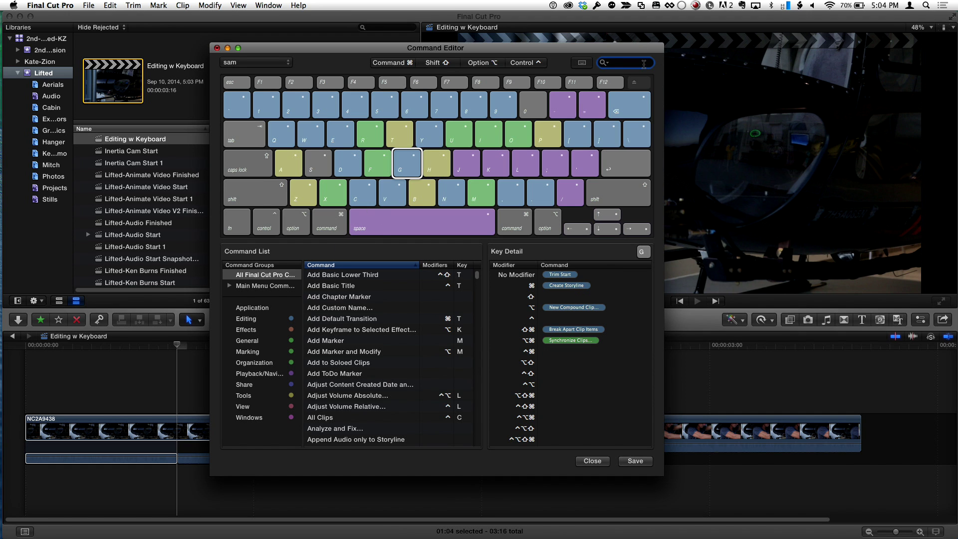
pyautogui.write('trim end')
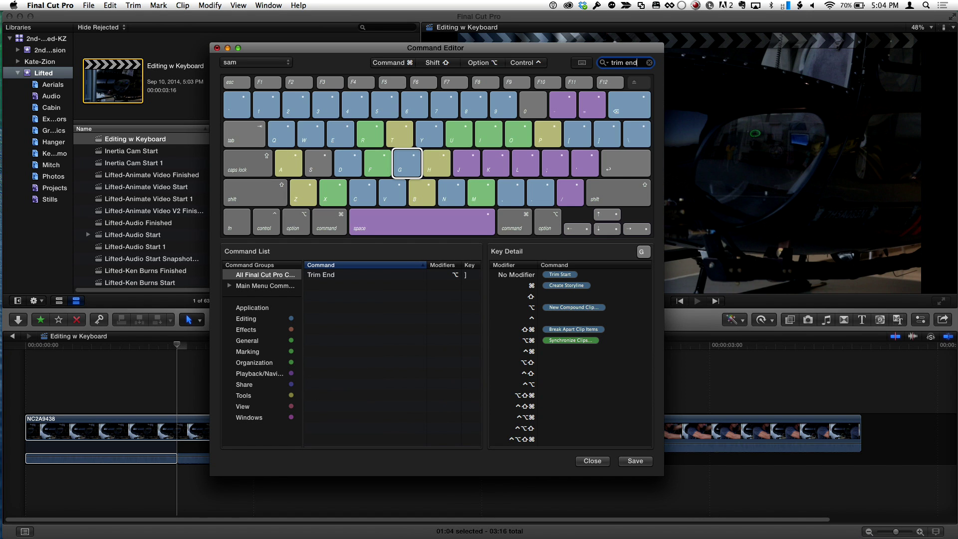
pyautogui.moveTo(313, 278); pyautogui.dragTo(433, 167)
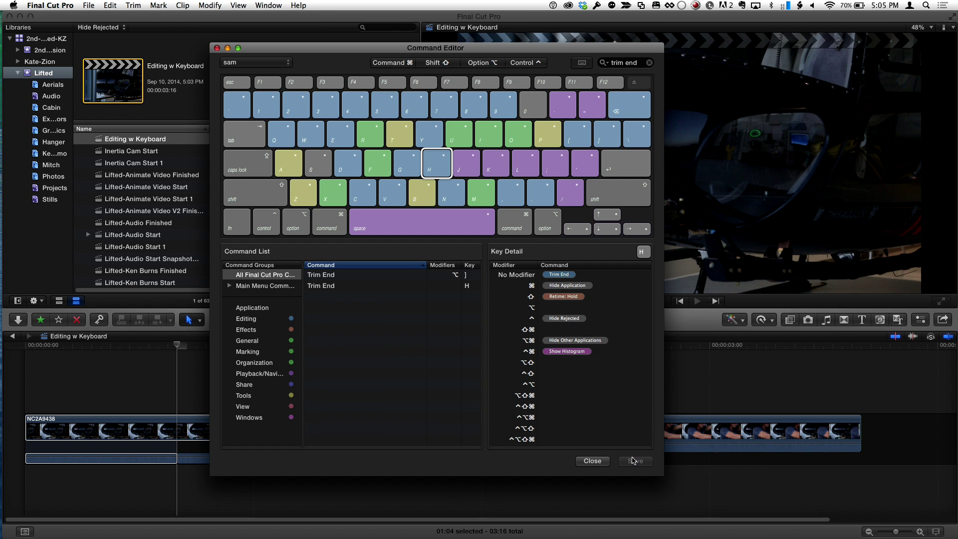
pyautogui.click(217, 48)
# Set timeline Clip Appearance to show clips as waveforms only, with a larger audio display.
pyautogui.moveTo(214, 374); pyautogui.dragTo(502, 432)
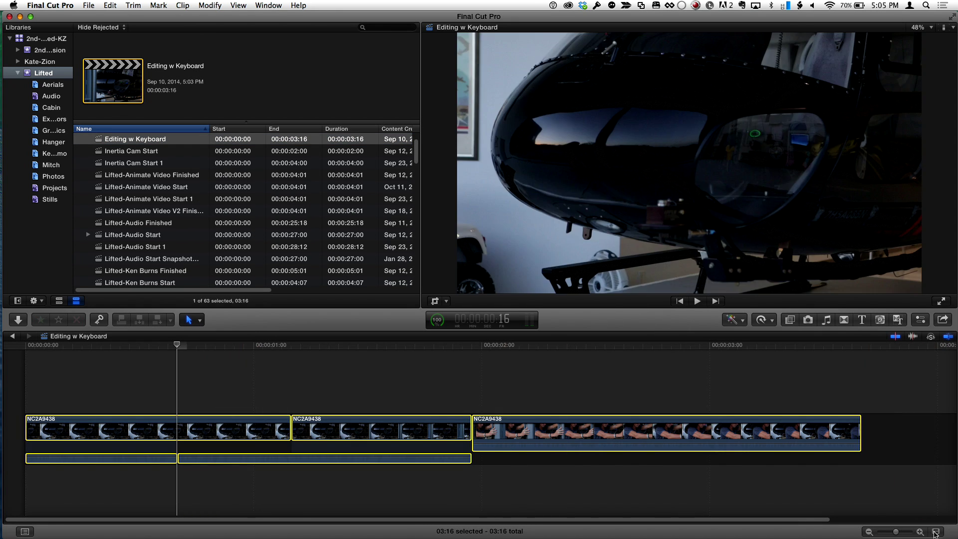
pyautogui.click(935, 532)
pyautogui.click(817, 464)
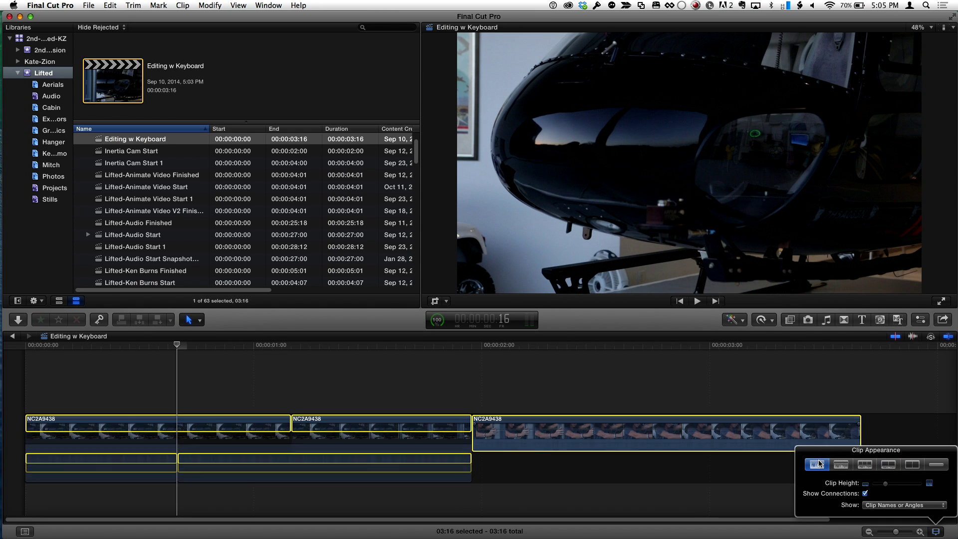
pyautogui.click(721, 388)
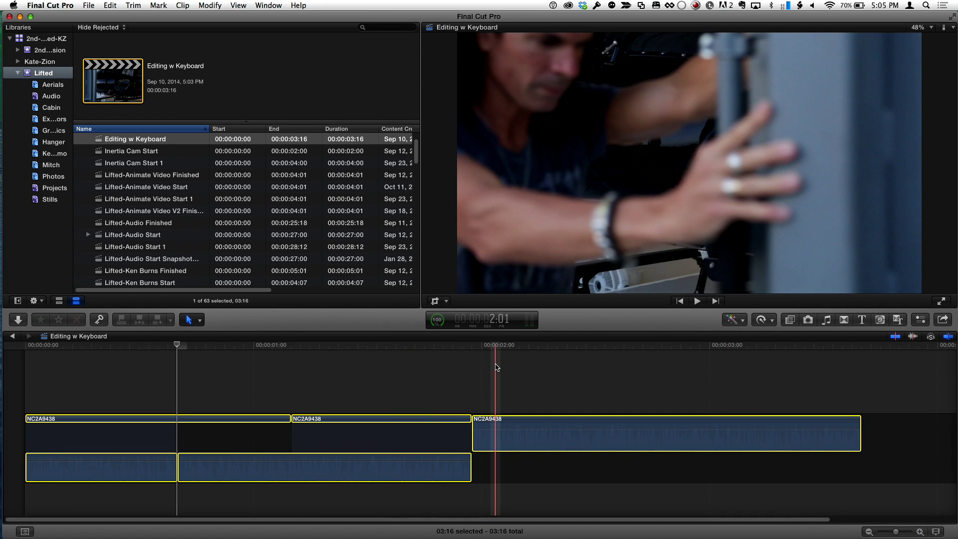
# Collapse the expanded audio of the first two clips back into them with Control-S.
pyautogui.click(497, 368)
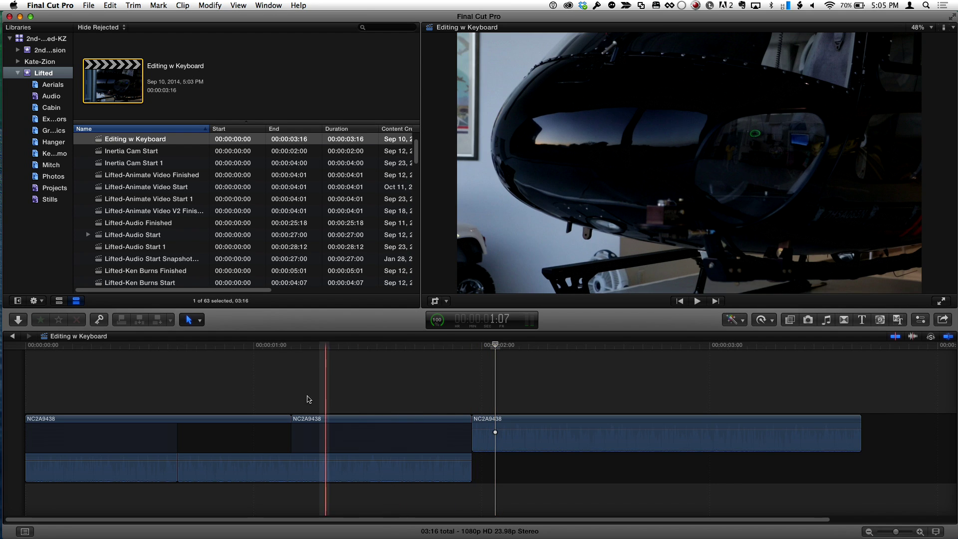
pyautogui.moveTo(246, 385); pyautogui.dragTo(337, 452)
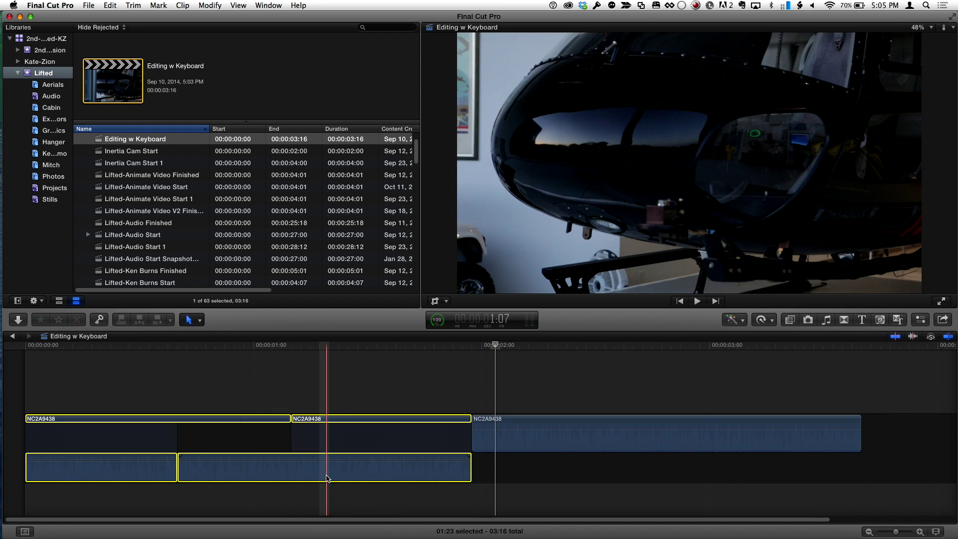
pyautogui.hotkey('ctrl', 's')
pyautogui.click(247, 377)
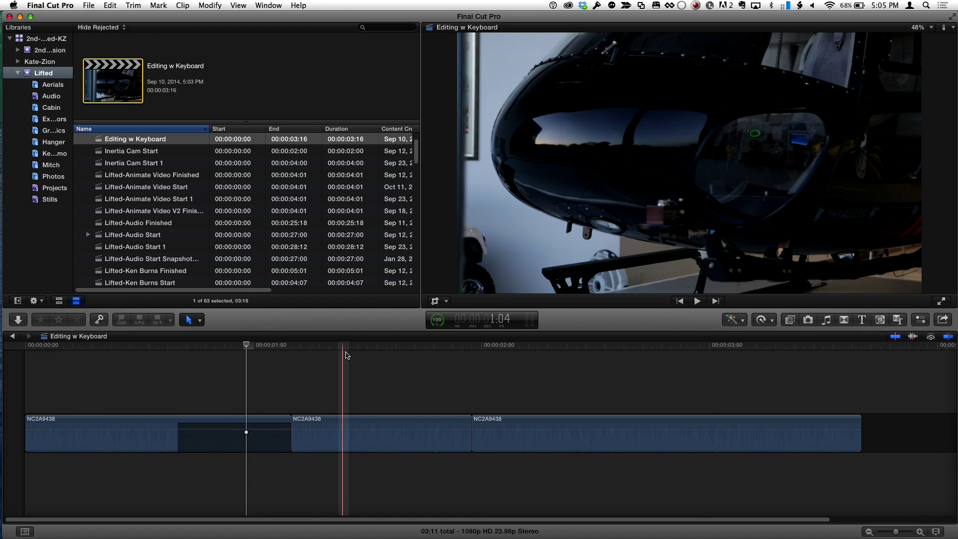
# Trim the middle NC2A9438 clip's start to the skimmer and its end to the playhead.
pyautogui.hotkey('alt', '[')
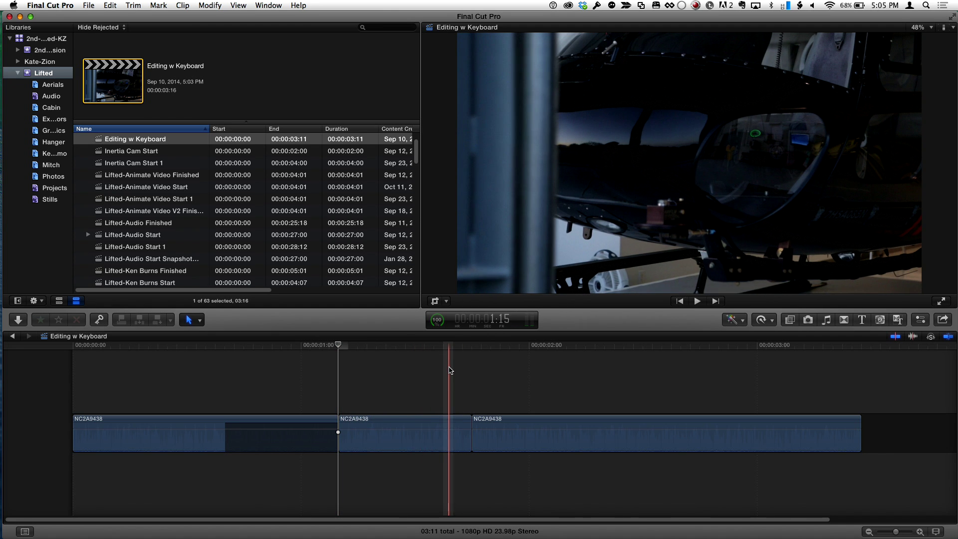
pyautogui.hotkey('shift', '/')
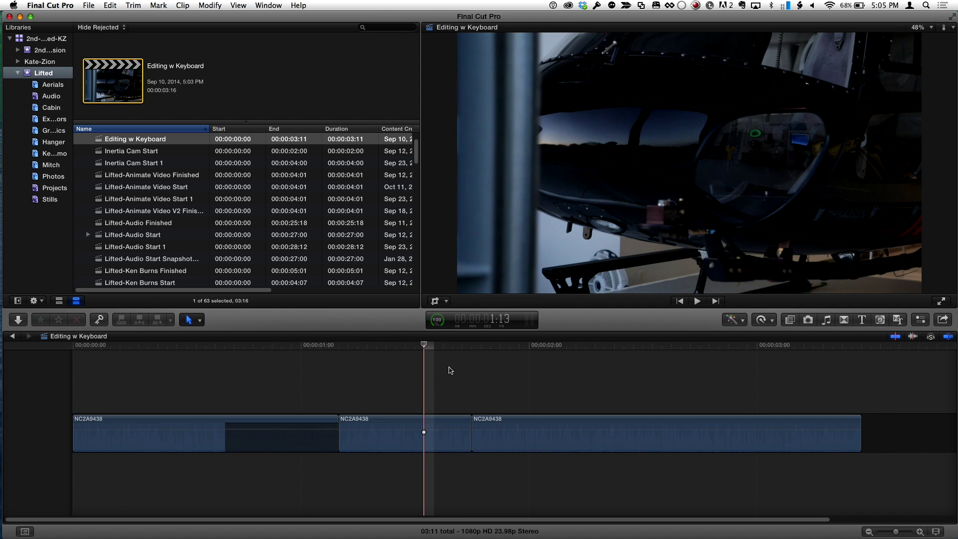
pyautogui.press('Left')
pyautogui.press('Right')
pyautogui.press('Right')
pyautogui.press('Left')
pyautogui.press('Left')
pyautogui.press('Left')
pyautogui.press('Left')
pyautogui.press('Left')
pyautogui.hotkey('alt', ']')
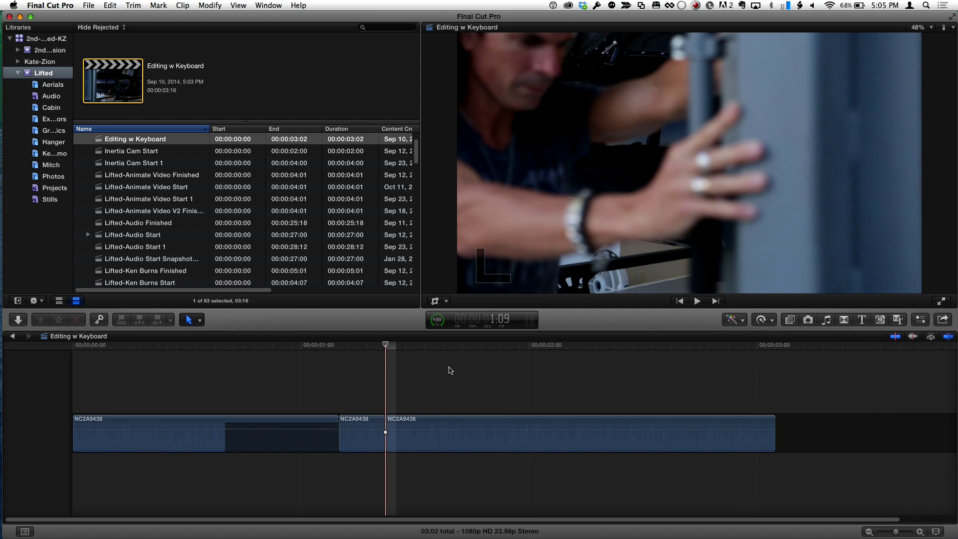